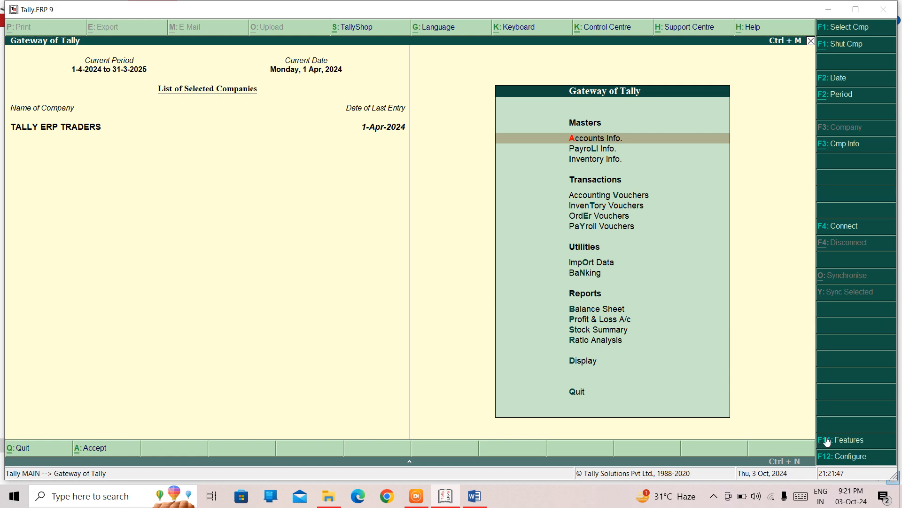
- Open the company's accounting features and review the settings without changing them
left_click(827, 441)
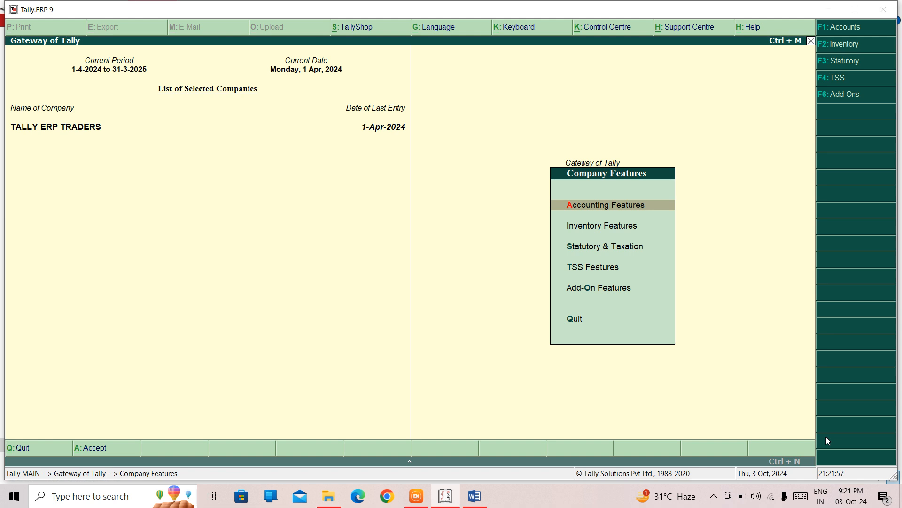
key("Return")
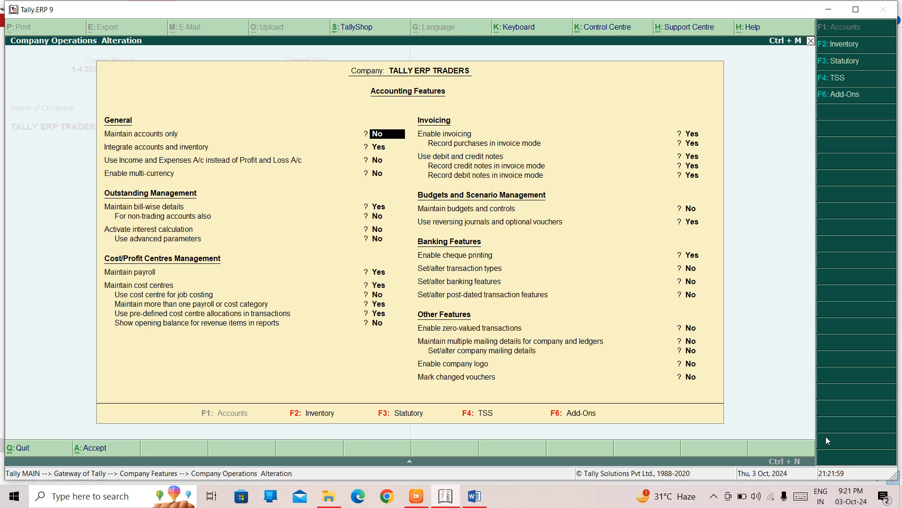
key("Return")
key("Return")
key("Return")
key("Return")
key("Return")
key("Return")
key("Return")
key("Return")
key("Return")
key("Return")
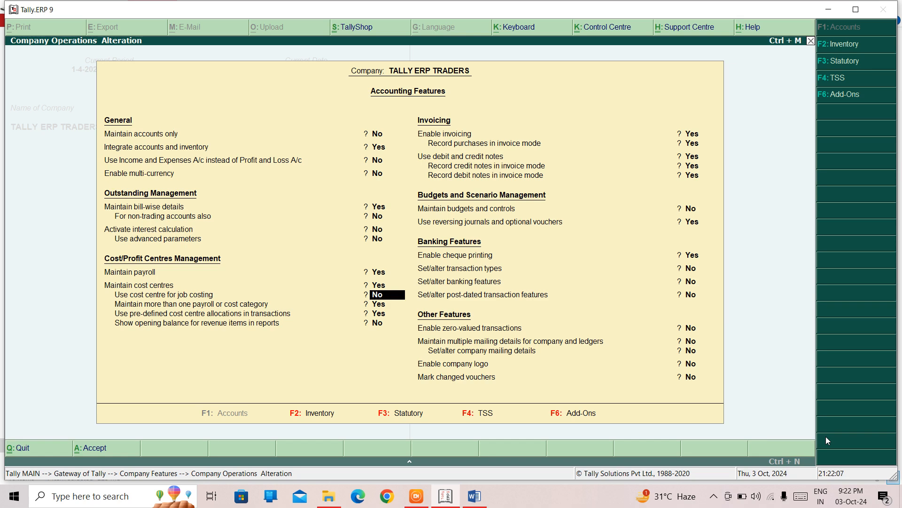
key("Escape")
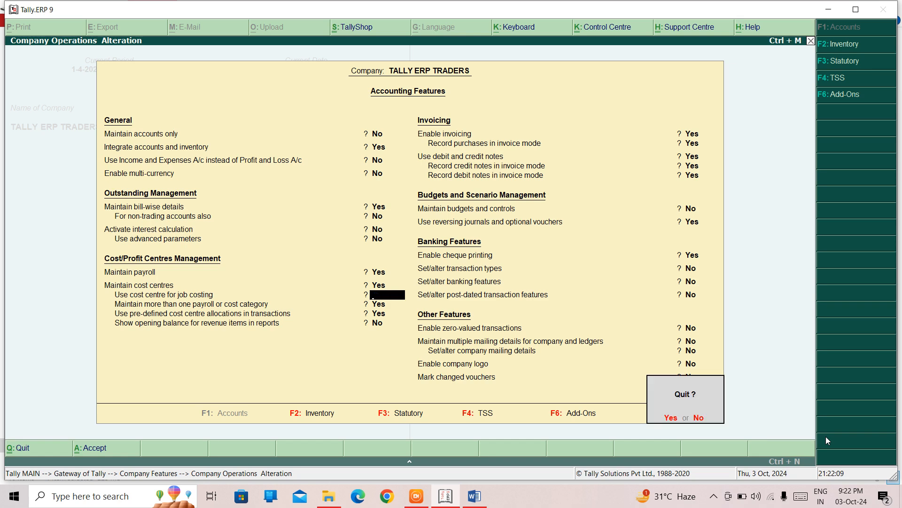
key("y")
key("Escape")
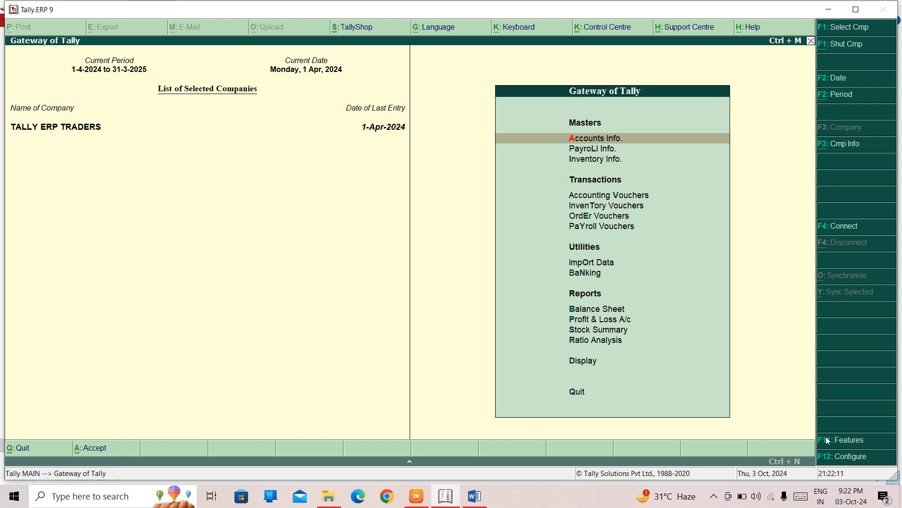
key("Return")
key("Down")
key("Return")
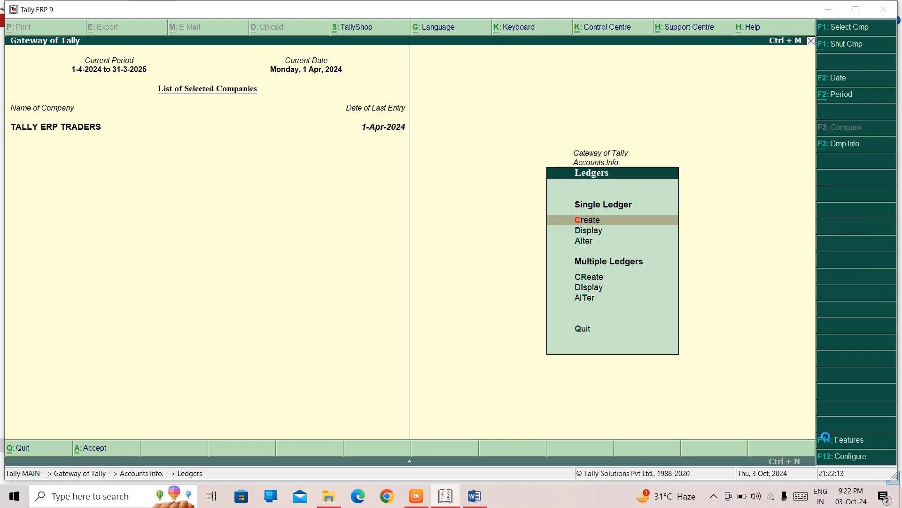
key("Return")
type("A")
key("Return")
key("Return")
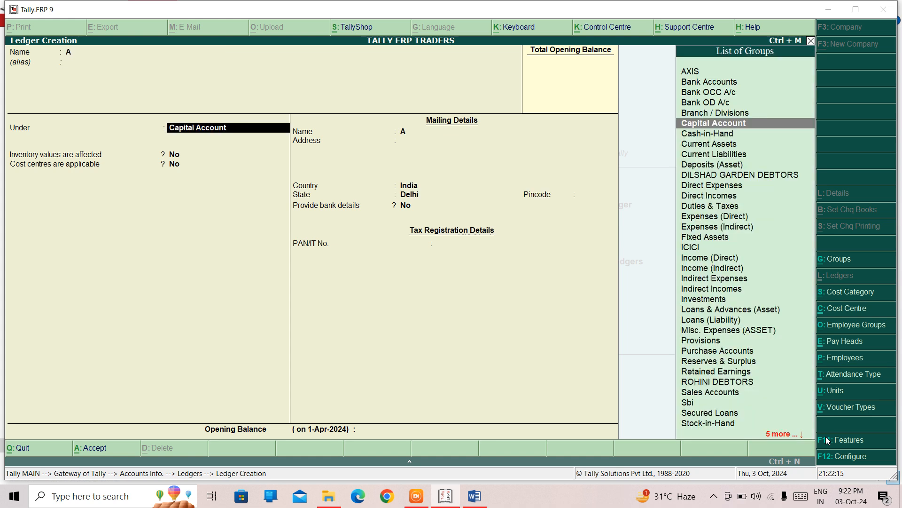
type("CRED")
key("Return")
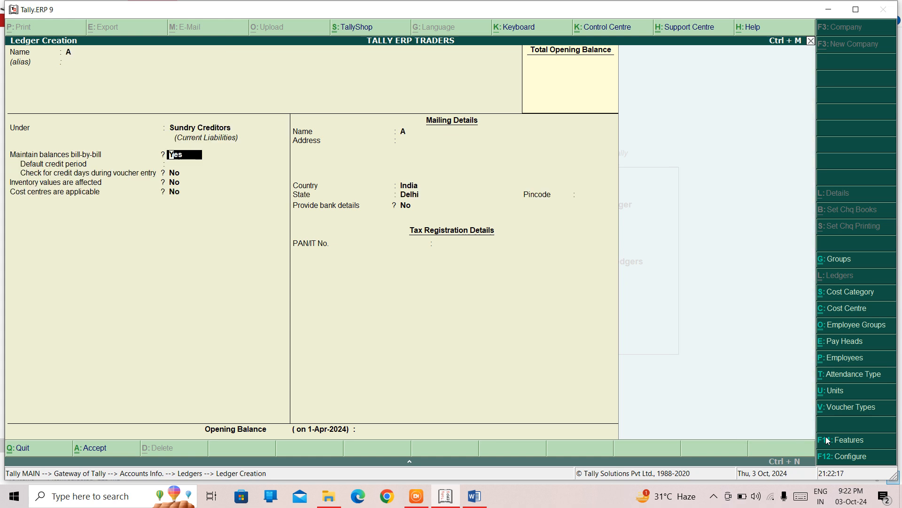
key("Return")
key("Return")
key("Return")
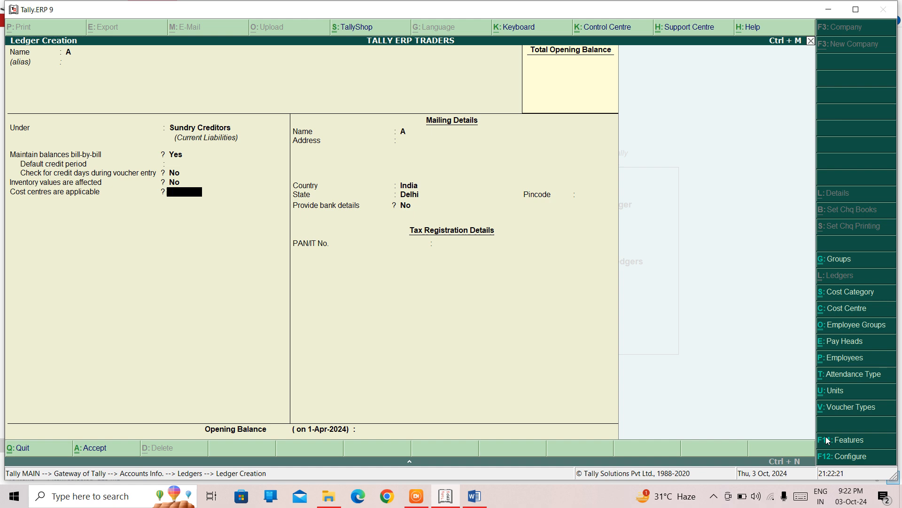
key("Escape")
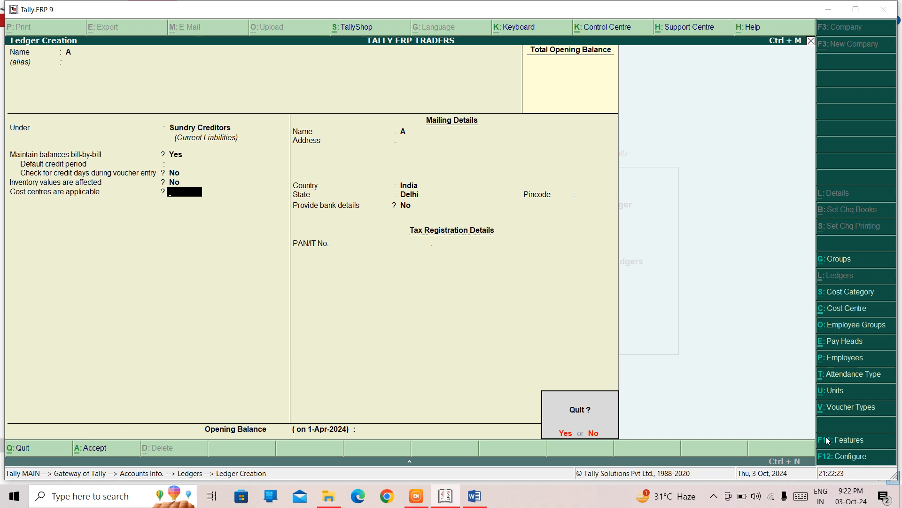
key("y")
key("Escape")
key("Escape")
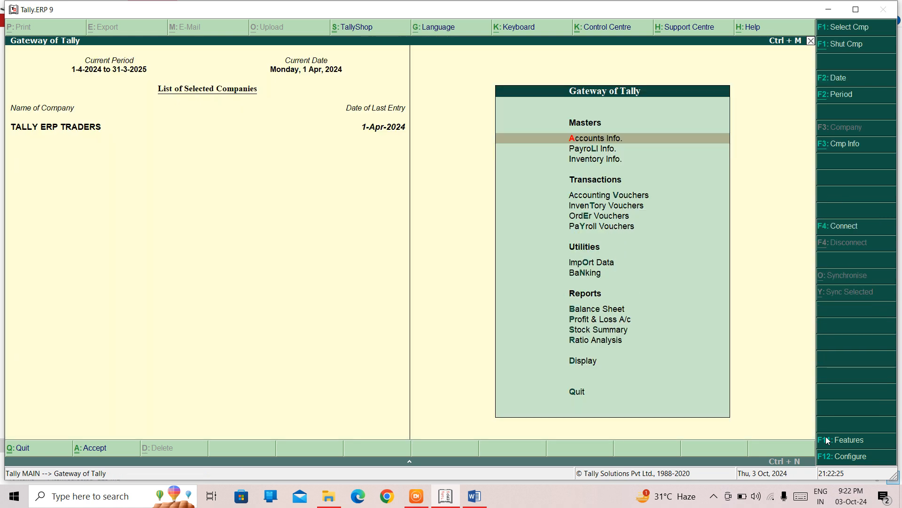
- Enable Maintain budgets and controls in the company's accounting features and accept the changes
left_click(828, 441)
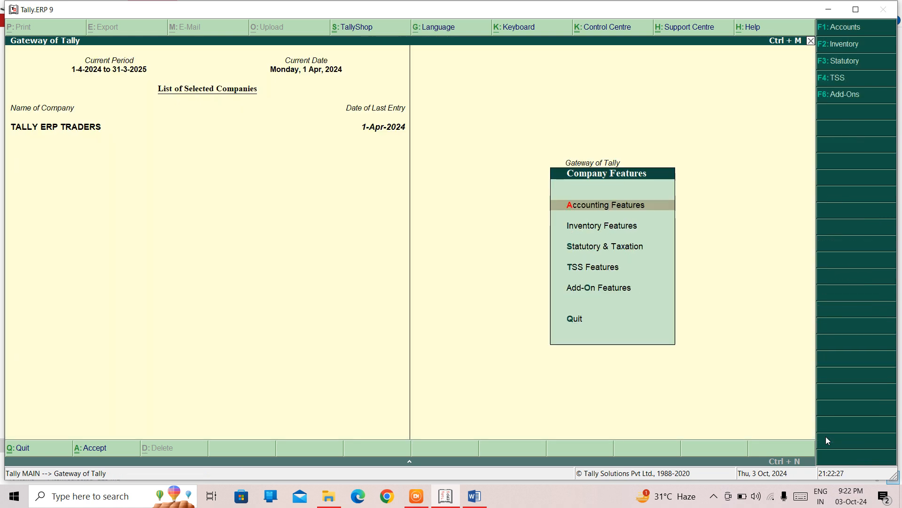
key("Return")
key("Return")
key("Return")
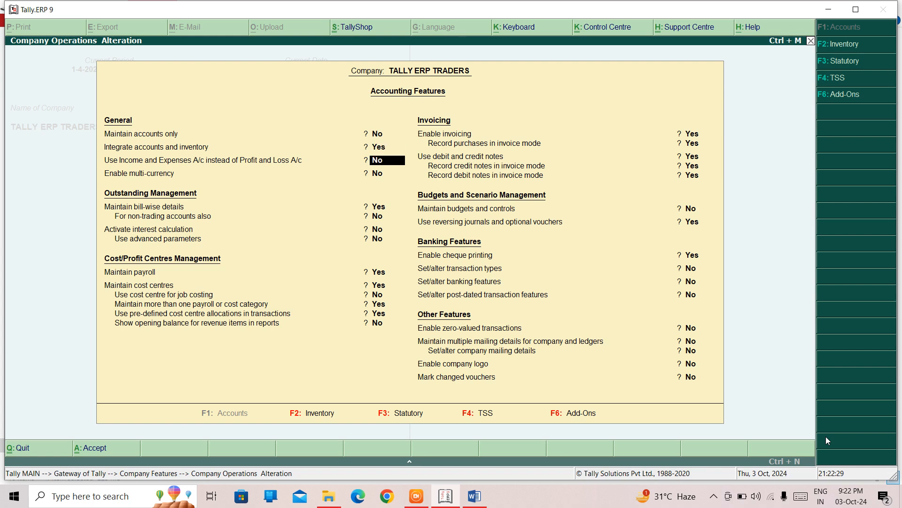
key("Return")
key("Return")
key("Return")
key("Return")
key("Return")
key("Return")
key("Return")
key("Return")
key("Return")
key("Return")
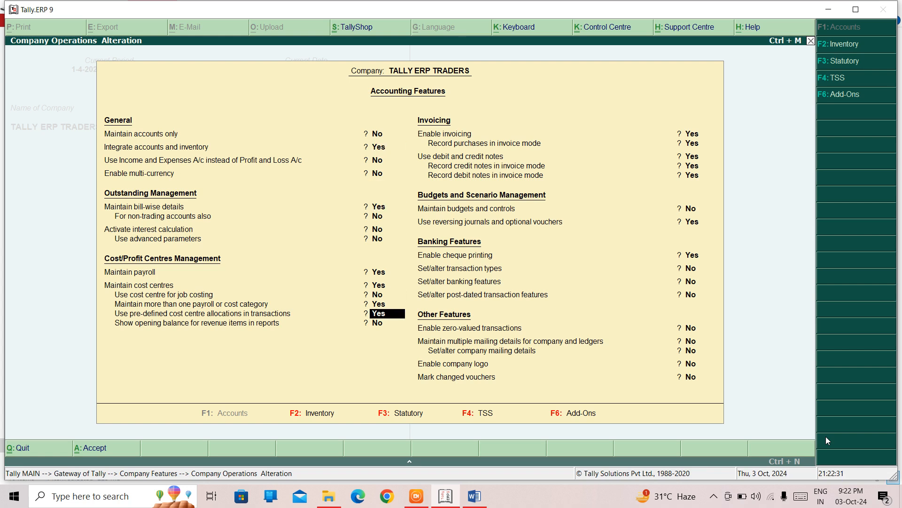
key("Return")
key("Return")
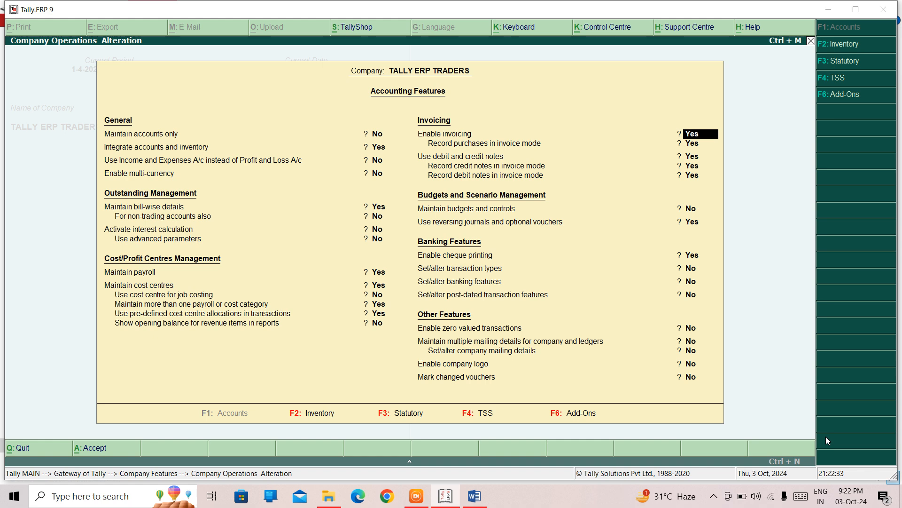
key("Return")
key("Return")
key("Return")
key("Return")
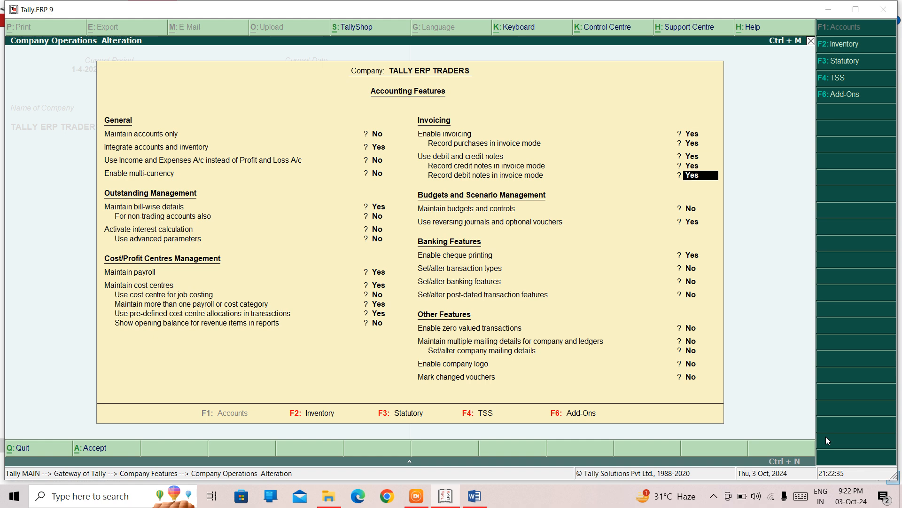
key("Return")
key("BackSpace")
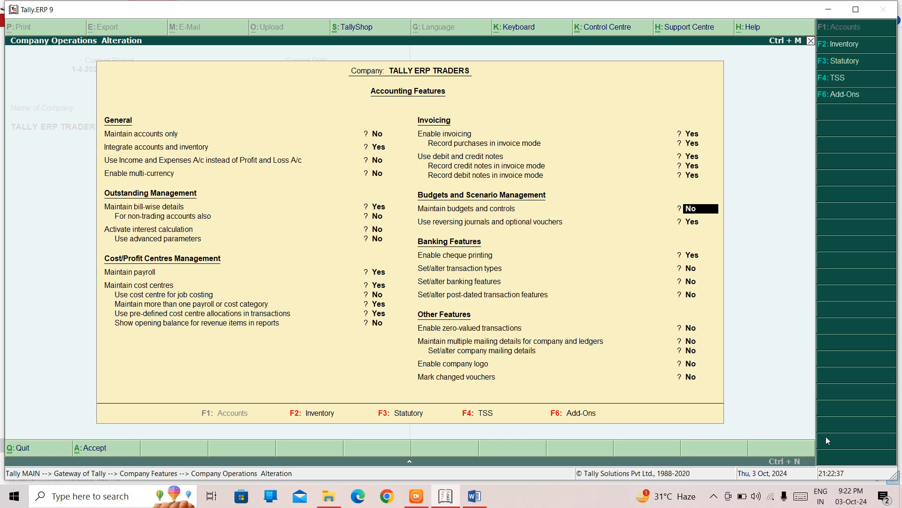
type("Y")
key("Return")
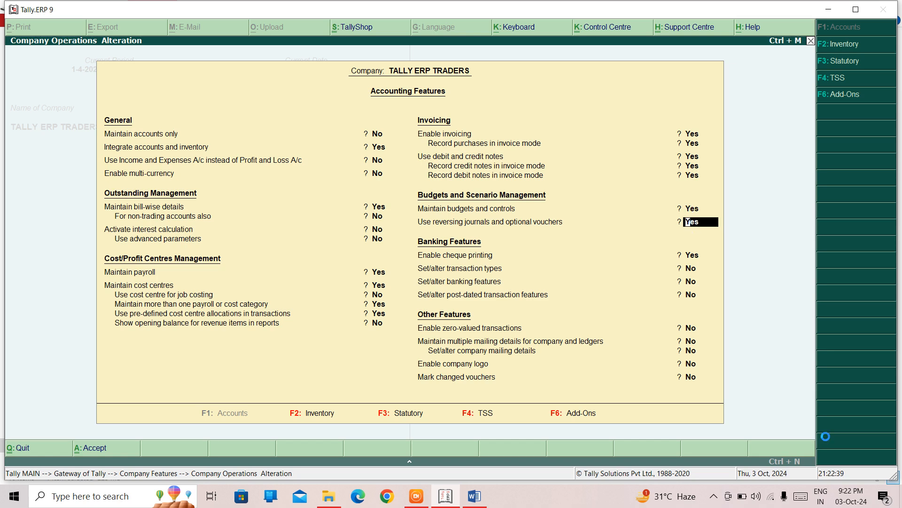
key("ctrl+a")
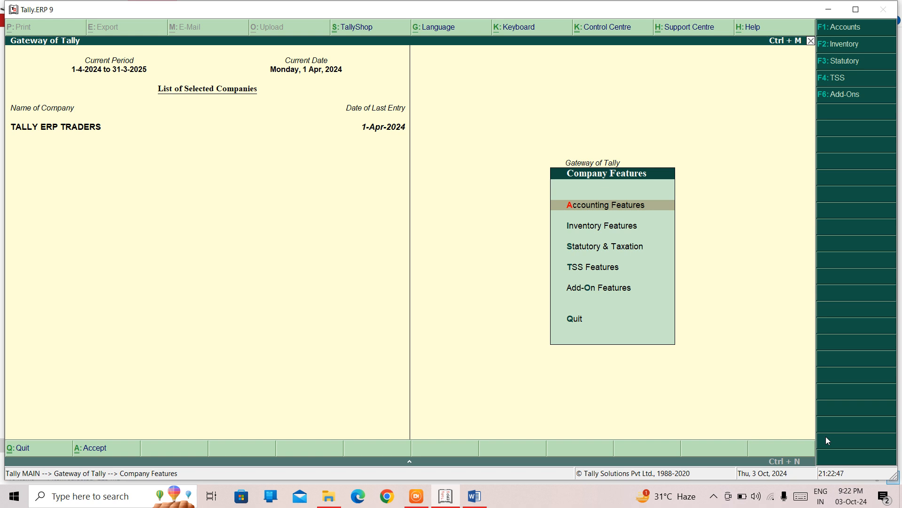
- Start creating a single ledger named MOHAN BROS
key("Escape")
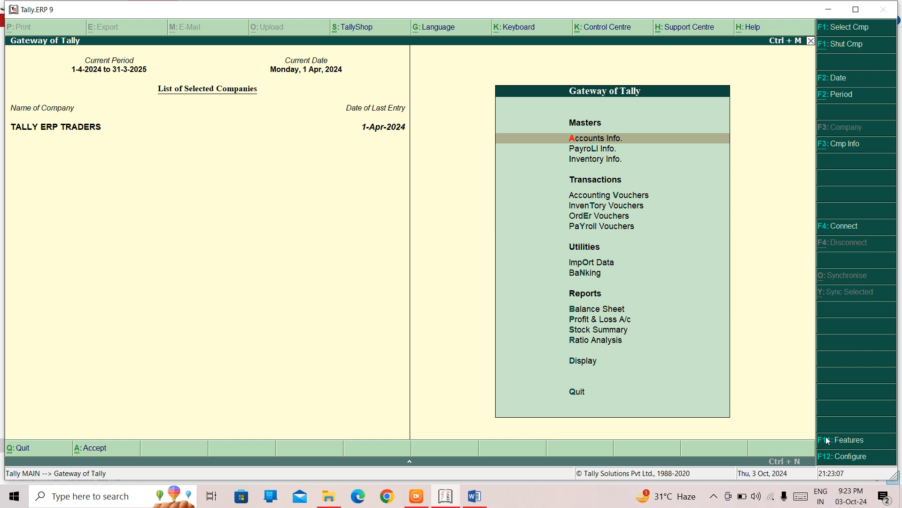
key("Return")
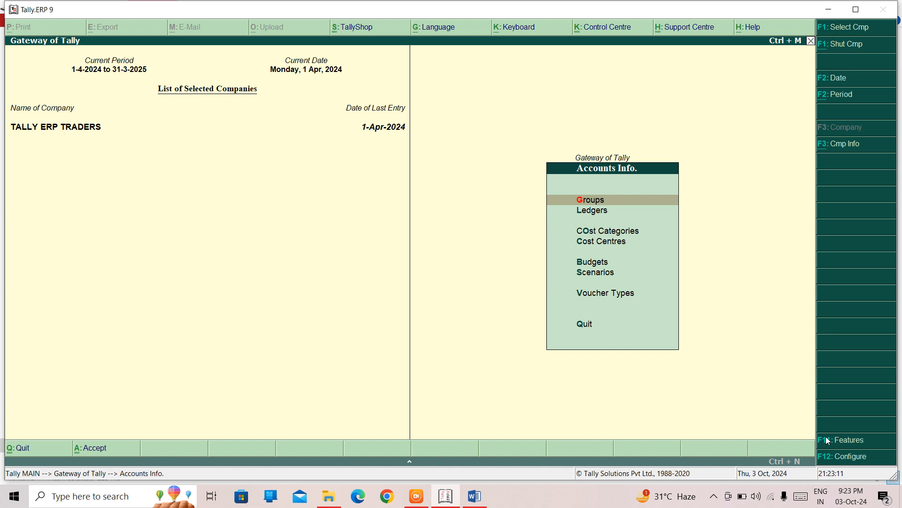
key("Down")
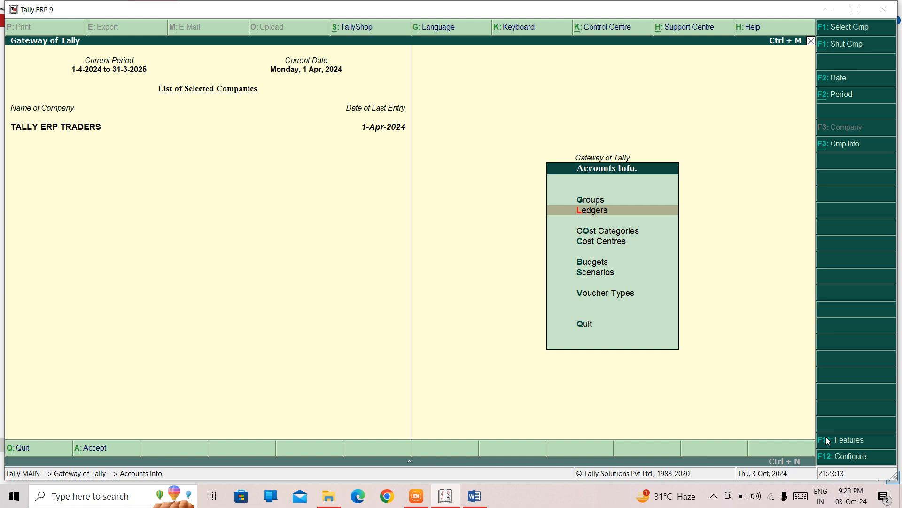
key("Return")
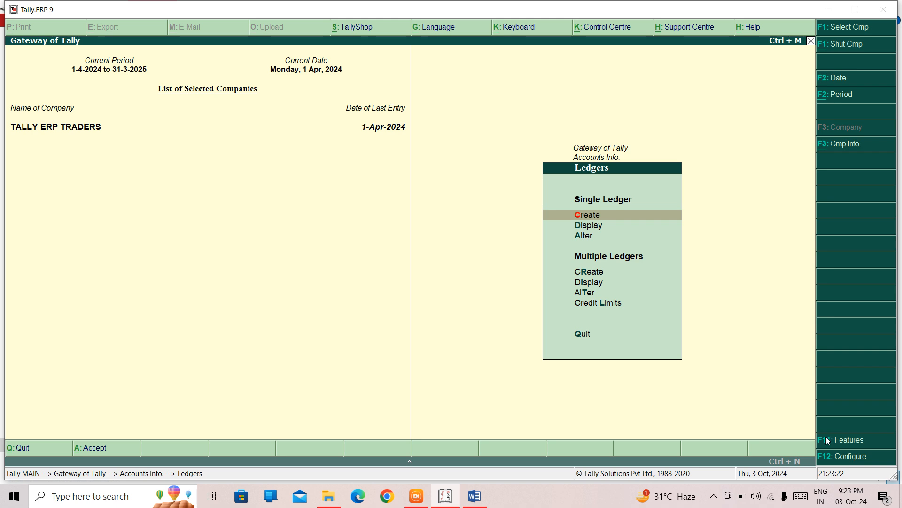
key("Return")
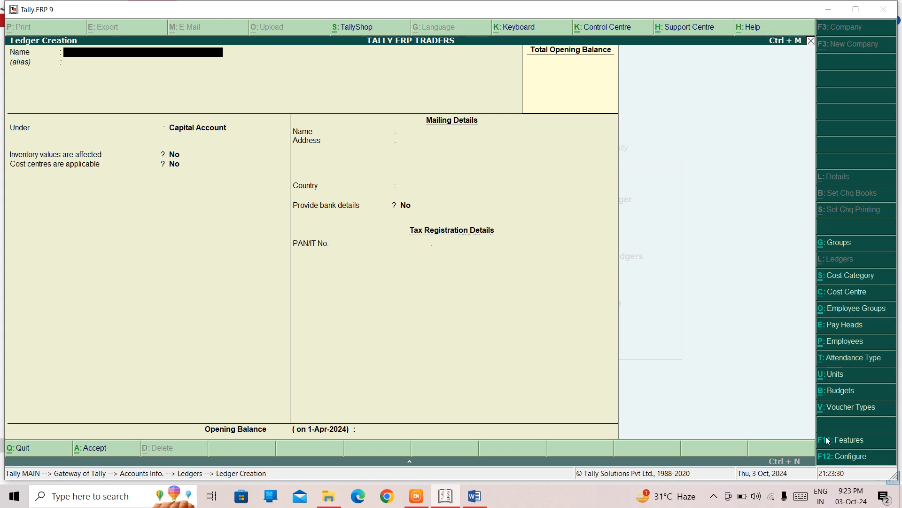
type("MOHAN BROS.")
key("Return")
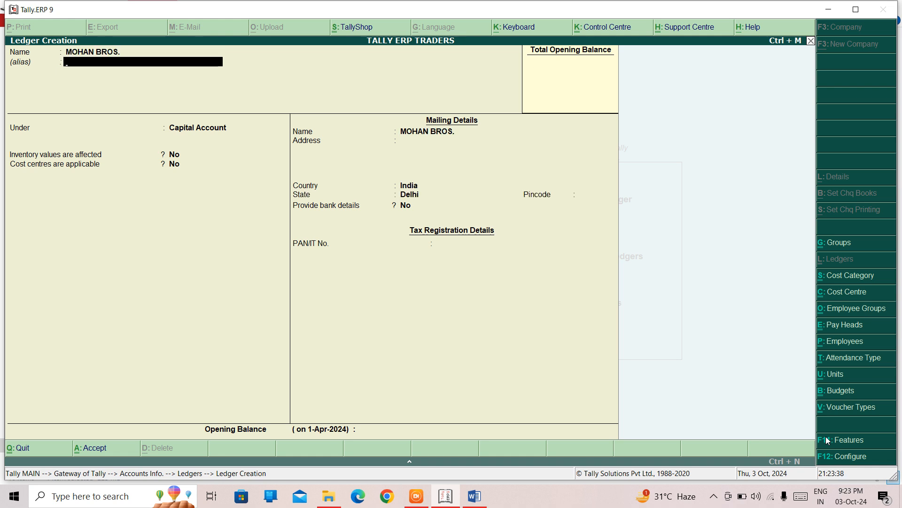
- Place the ledger under the ROHINI DEBTORS group, keeping bill-by-bill balances on
key("Return")
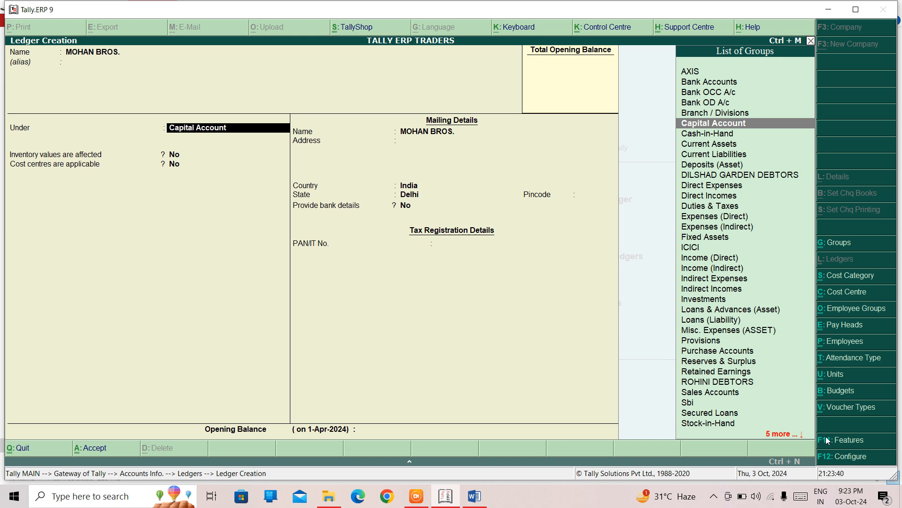
type("DEB")
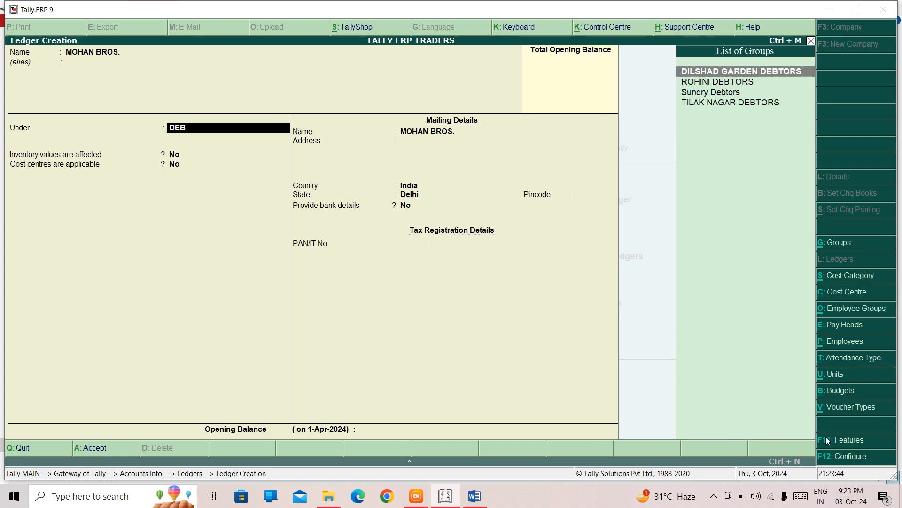
key("Down")
key("Return")
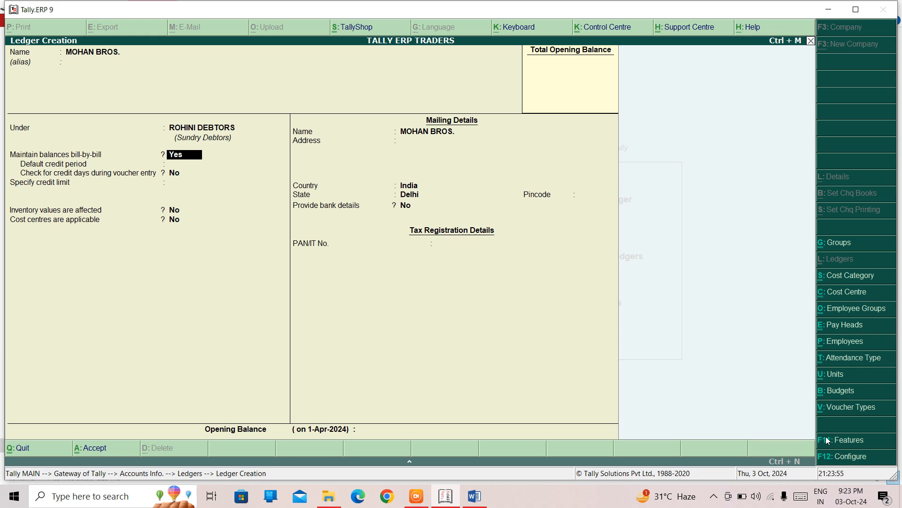
key("Return")
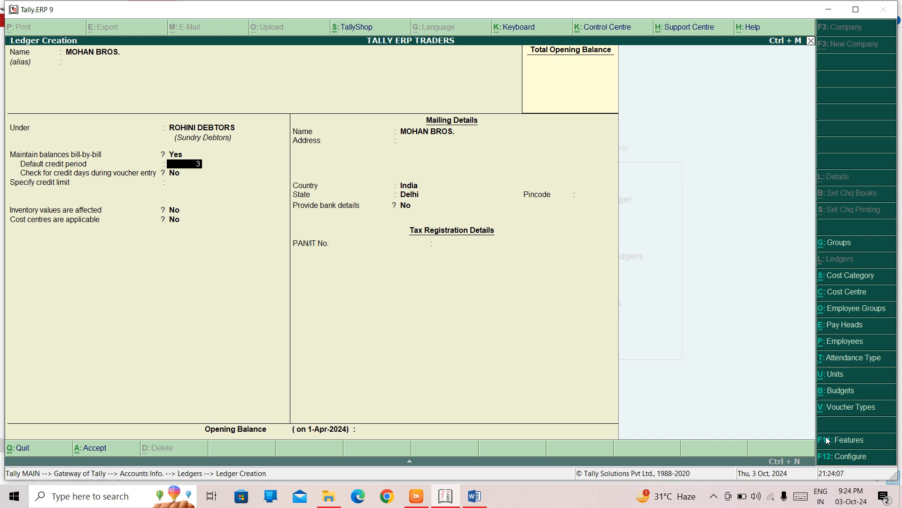
- Set the ledger's default credit period to 30 days
type("0")
key("Return")
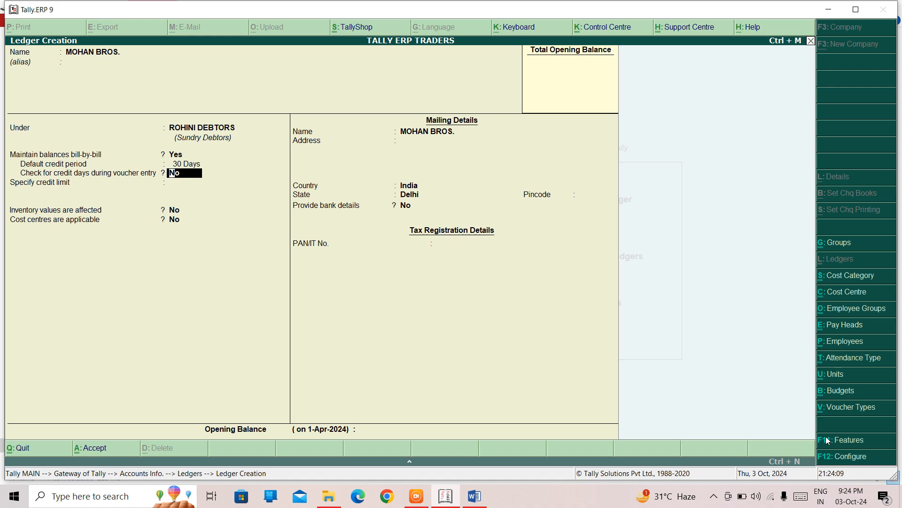
key("BackSpace")
type("555")
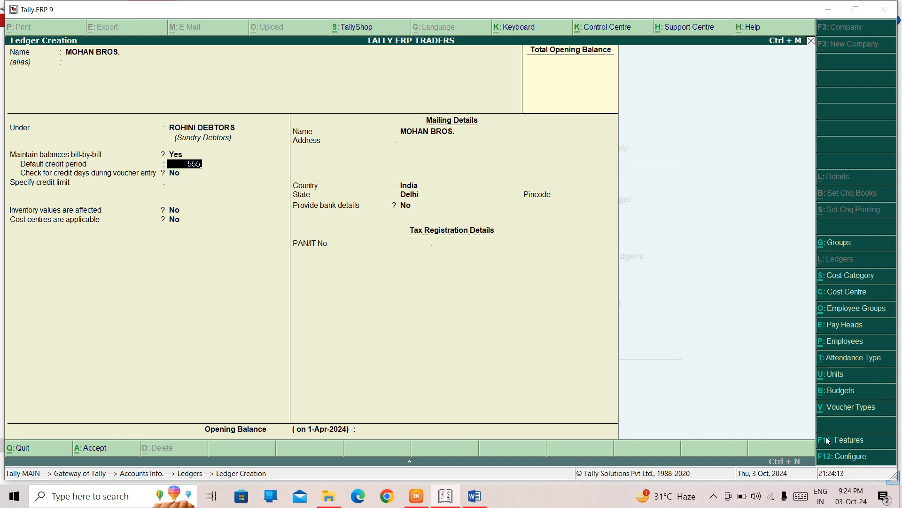
key("Return")
key("BackSpace")
type("545412")
key("BackSpace")
key("BackSpace")
key("Return")
key("BackSpace")
type("30")
key("Return")
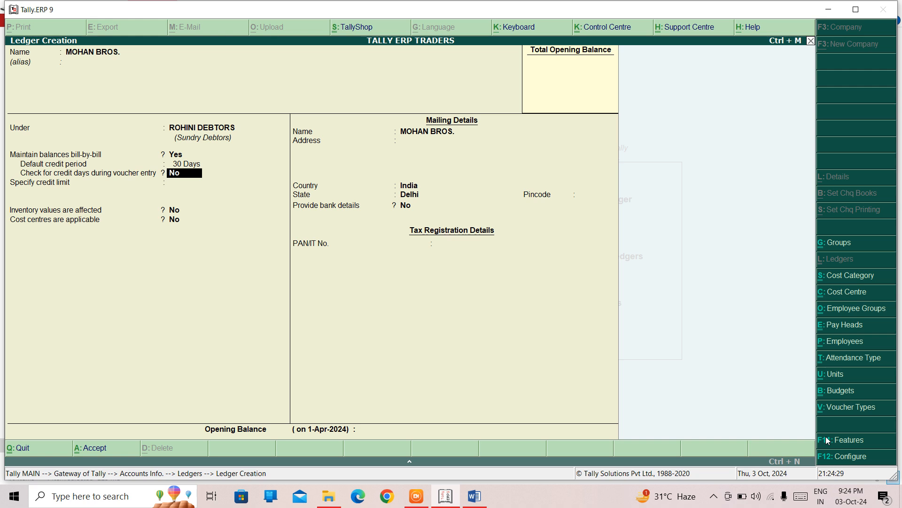
- Turn on checking credit days during voucher entry and set the credit limit to 30,000
key("y")
key("Return")
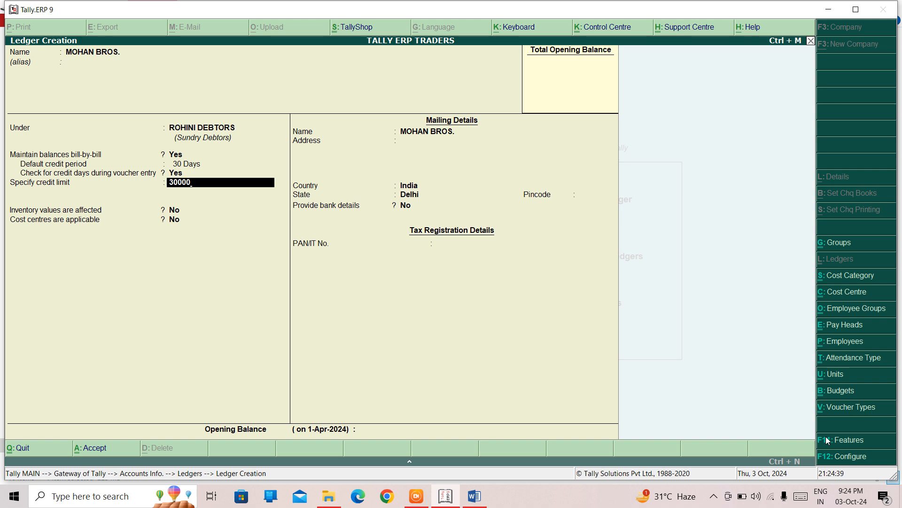
key("Return")
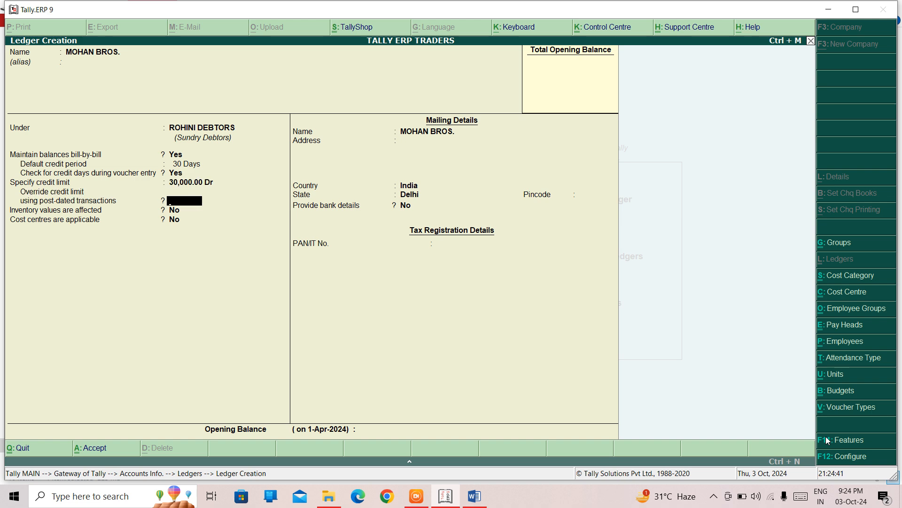
key("BackSpace")
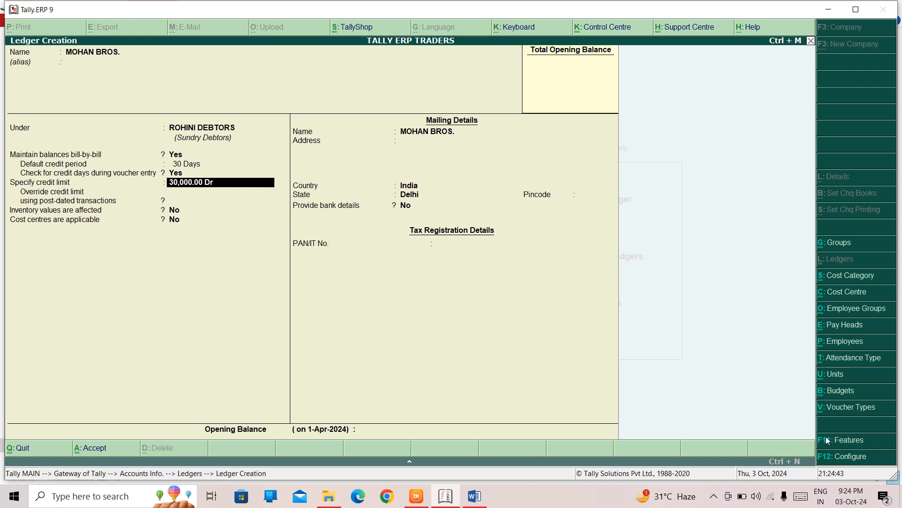
- Set overriding the credit limit using post-dated transactions to No and leave cost centres off
key("Return")
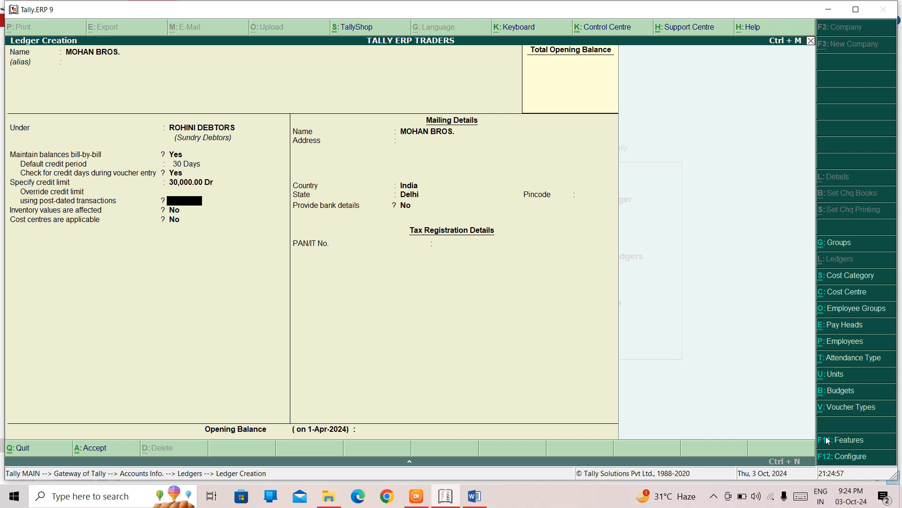
type("N")
key("Return")
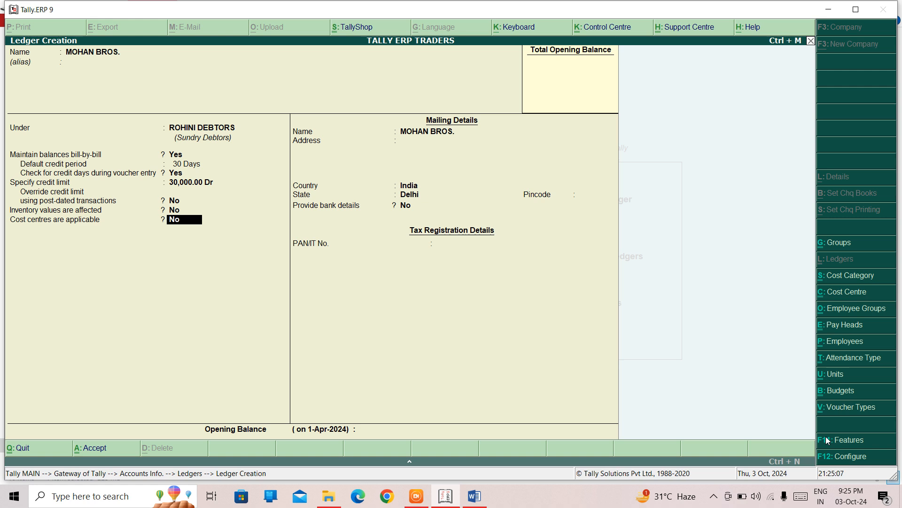
key("Return")
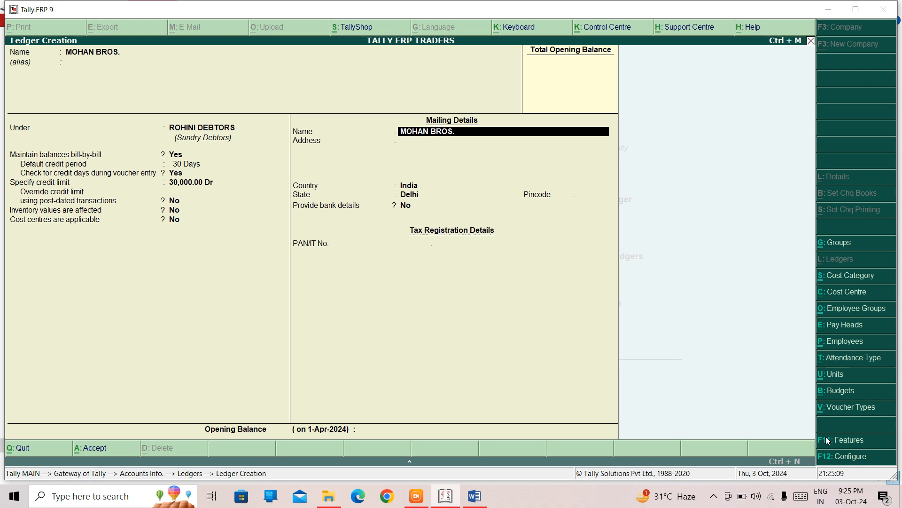
- Fill in the ledger's mailing address, correcting the locality part while entering it
key("Return")
type("23")
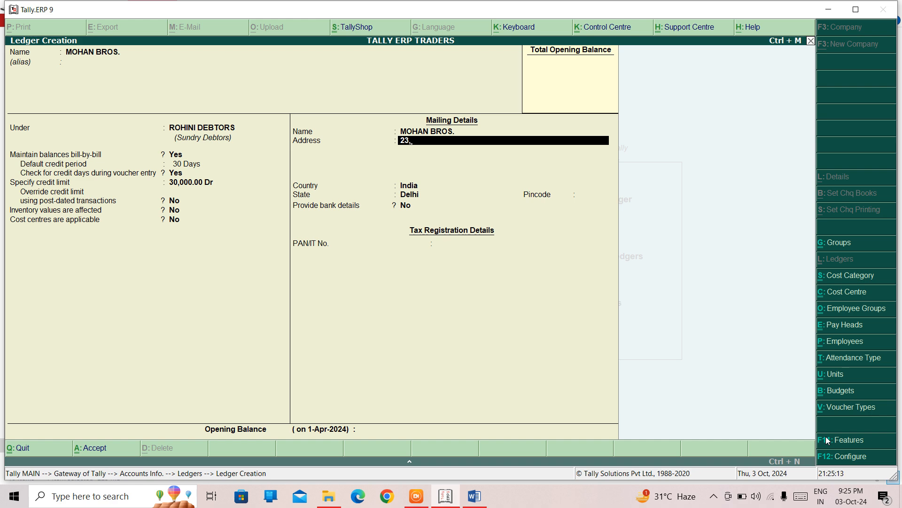
type(", DAYALPUR, KARWAL")
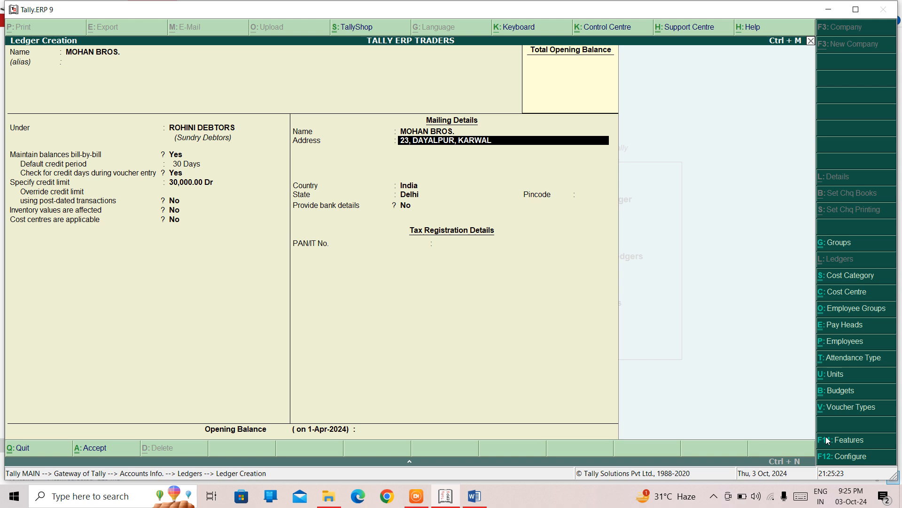
key("BackSpace")
key("BackSpace")
key("BackSpace")
key("BackSpace")
key("BackSpace")
key("BackSpace")
type("MOTI NAGAR")
key("Return")
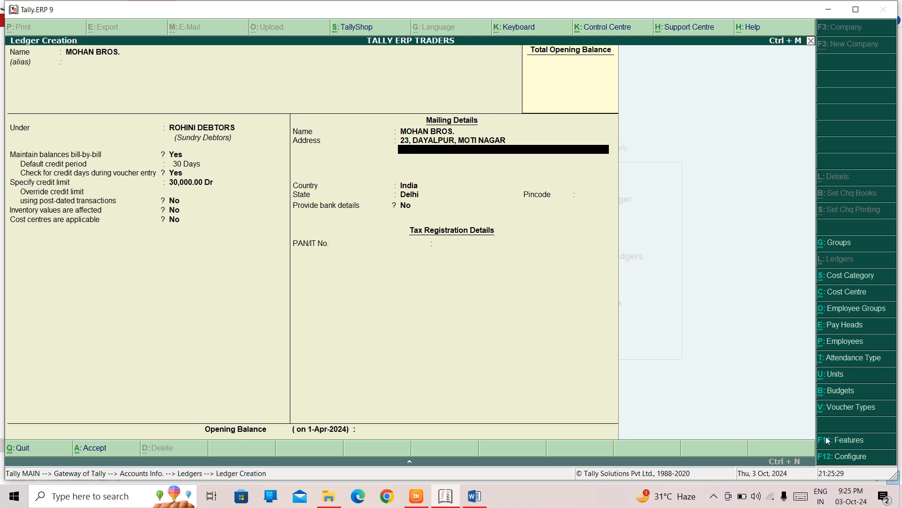
- Keep India and Delhi as country and state and enter the pincode
key("Return")
key("Return")
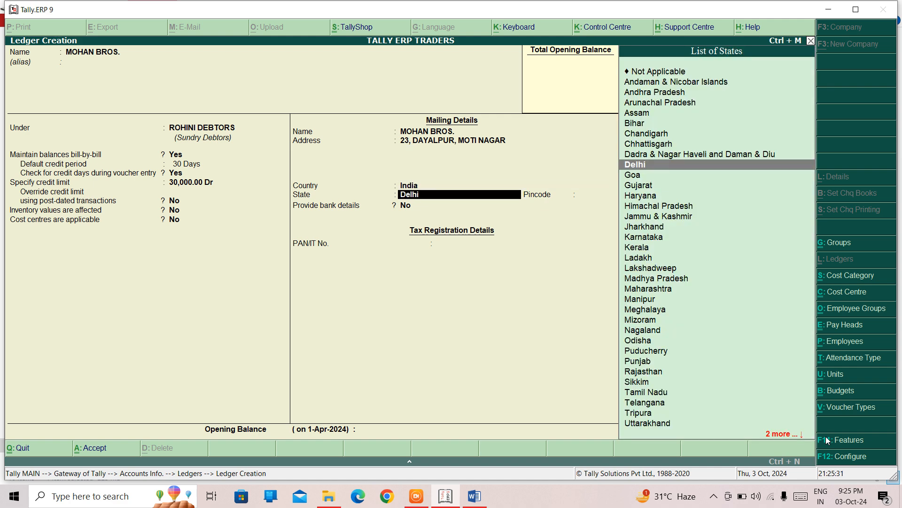
key("Return")
type("1100")
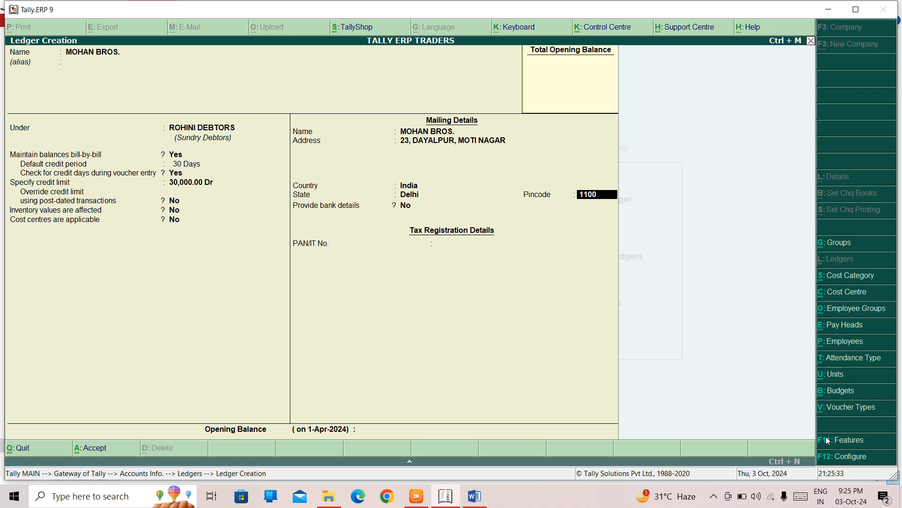
type("94")
key("Return")
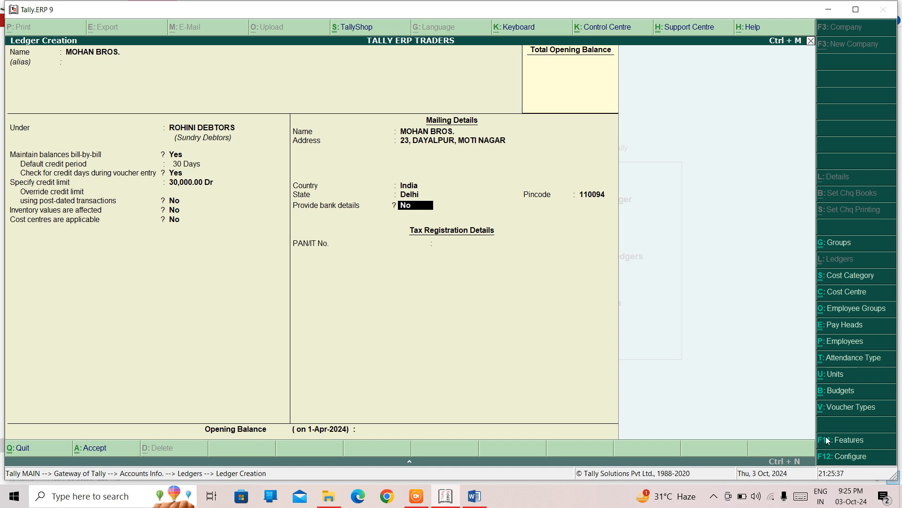
- Skip bank and PAN details and accept the MOHAN BROS. ledger
key("Return")
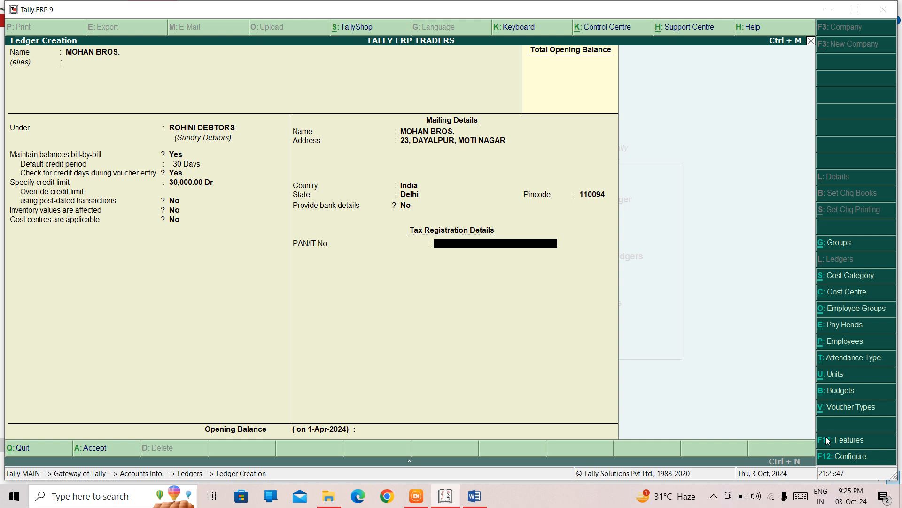
key("Return")
key("Return")
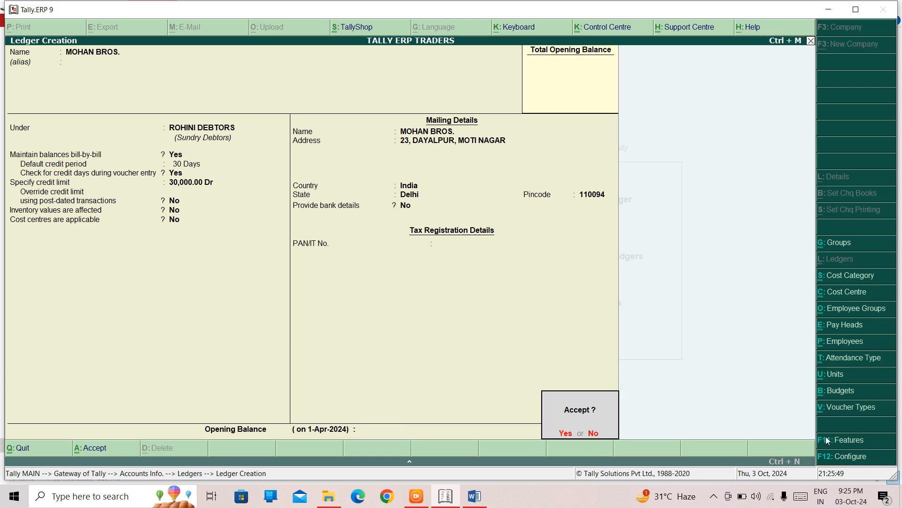
key("Return")
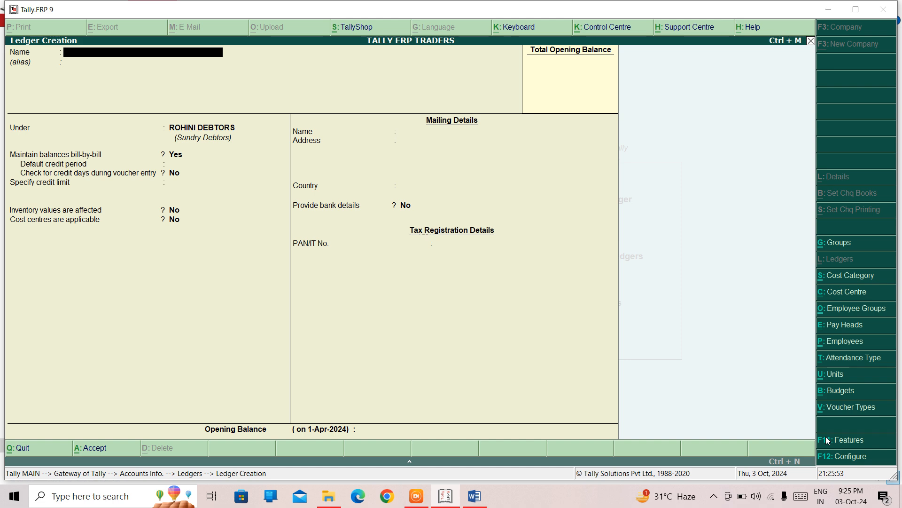
- Leave ledger creation and open MOHAN BROS. in Ledger Display to review its settings
key("Escape")
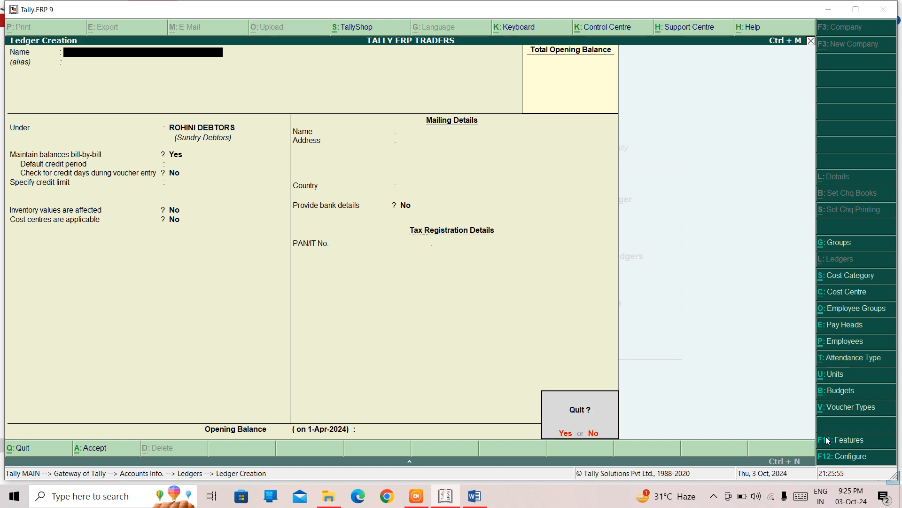
key("Return")
key("Escape")
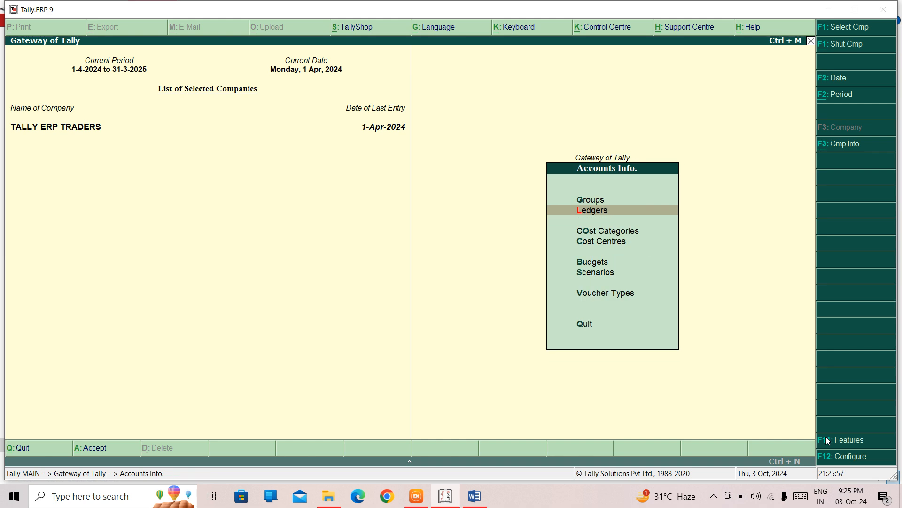
key("Return")
key("Down")
key("Down")
key("Return")
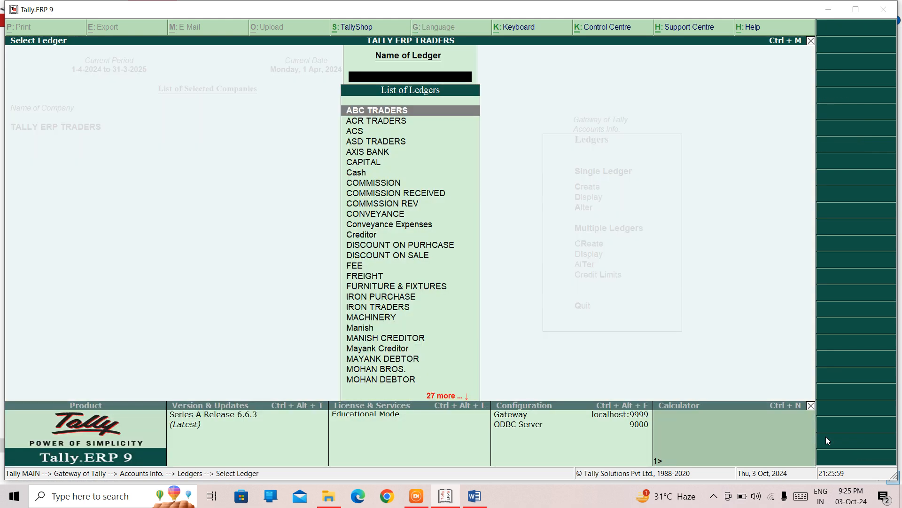
key("Escape")
key("Up")
key("Return")
type("MOHA")
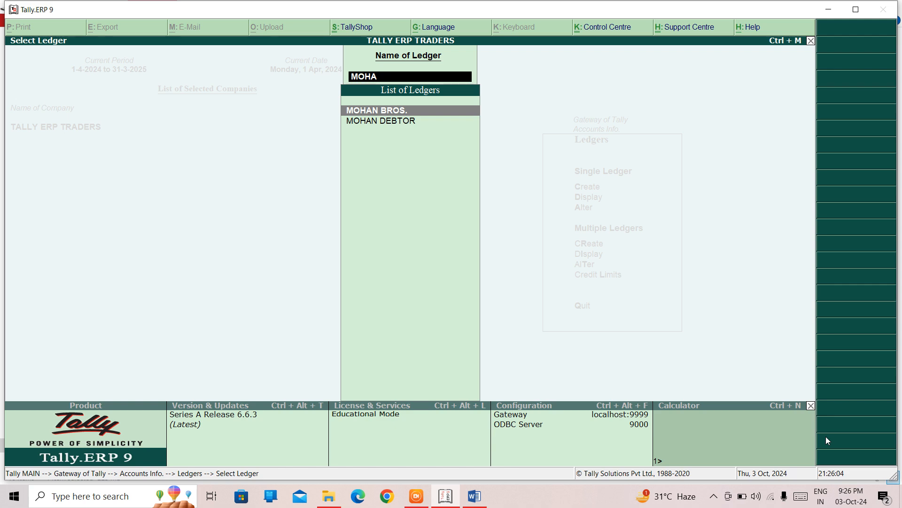
key("Return")
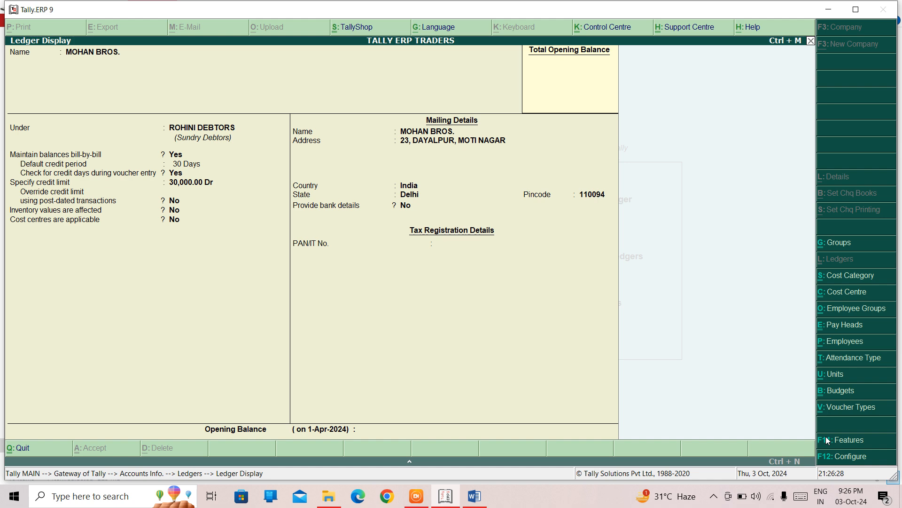
- Go back to single ledger creation and start a new ledger named ROHAN & BROS
key("Escape")
key("Escape")
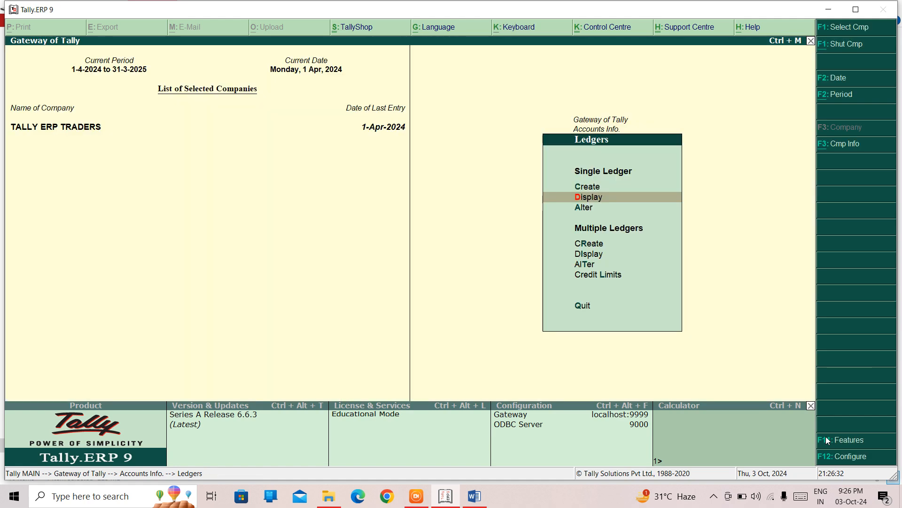
key("Up")
key("Escape")
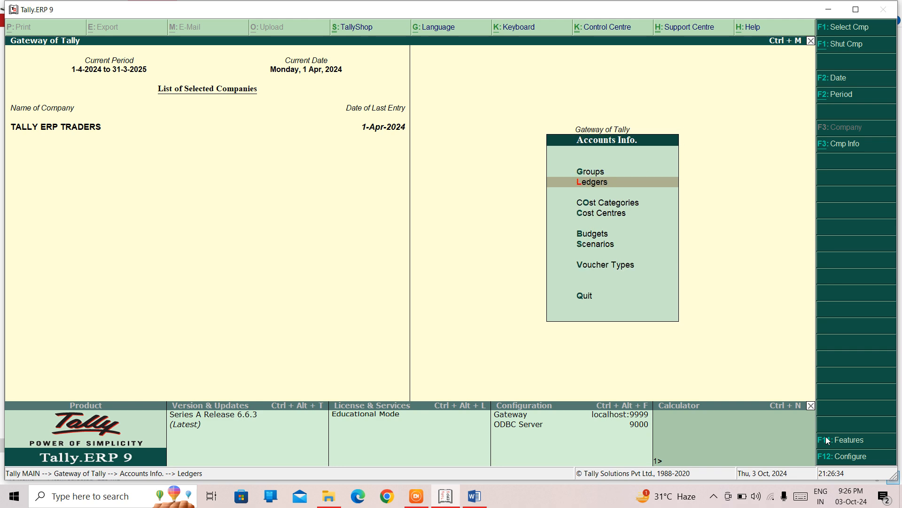
key("Escape")
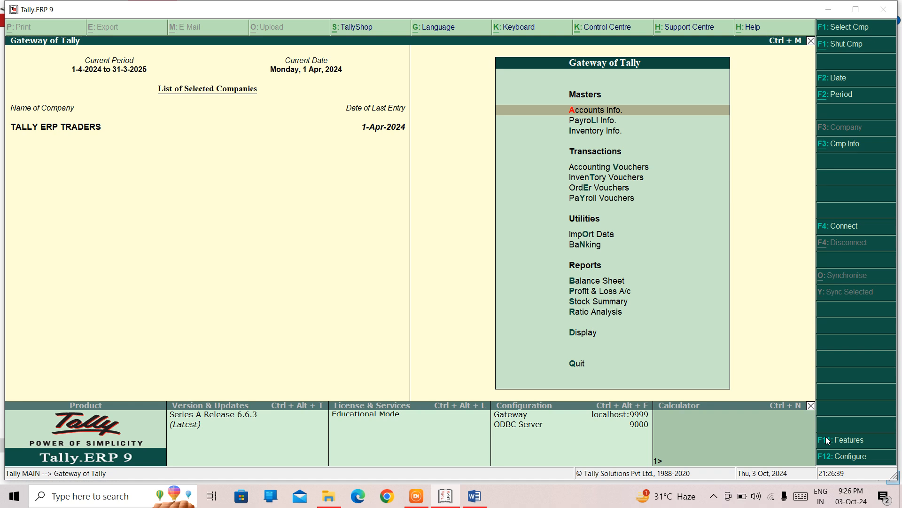
key("Return")
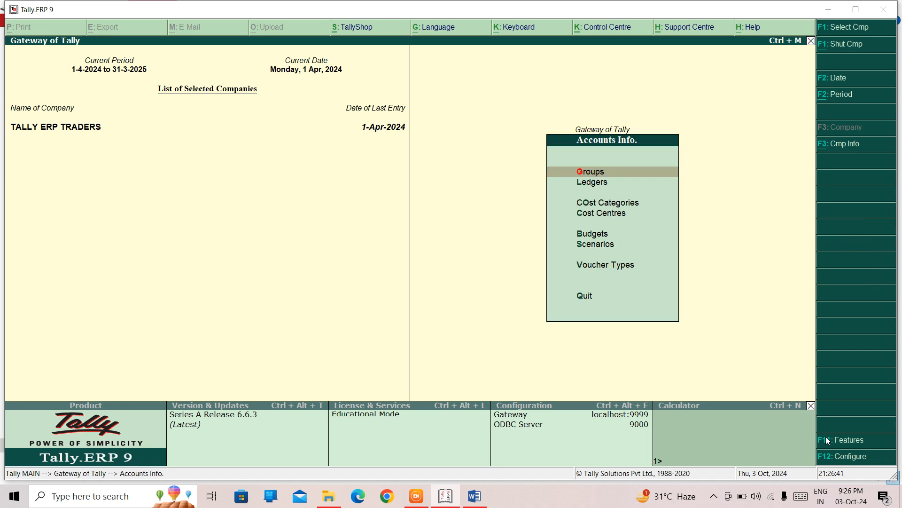
key("Down")
key("Return")
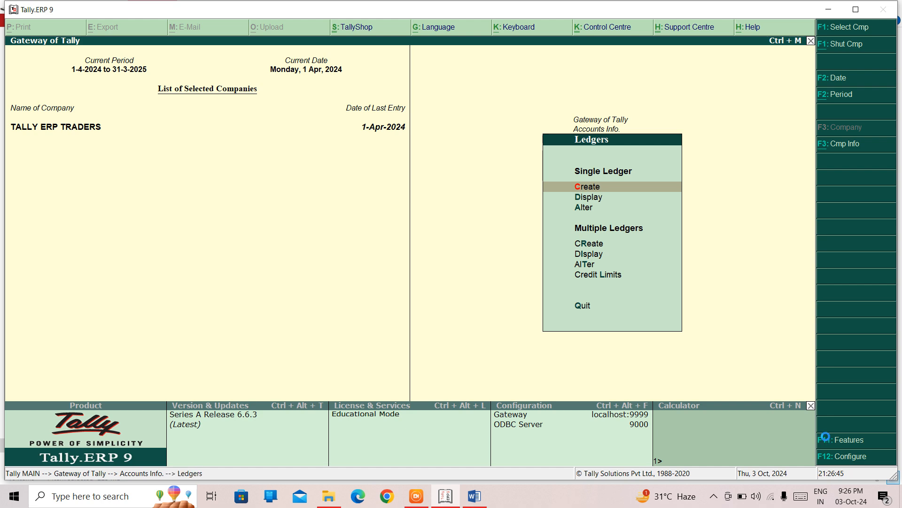
key("Return")
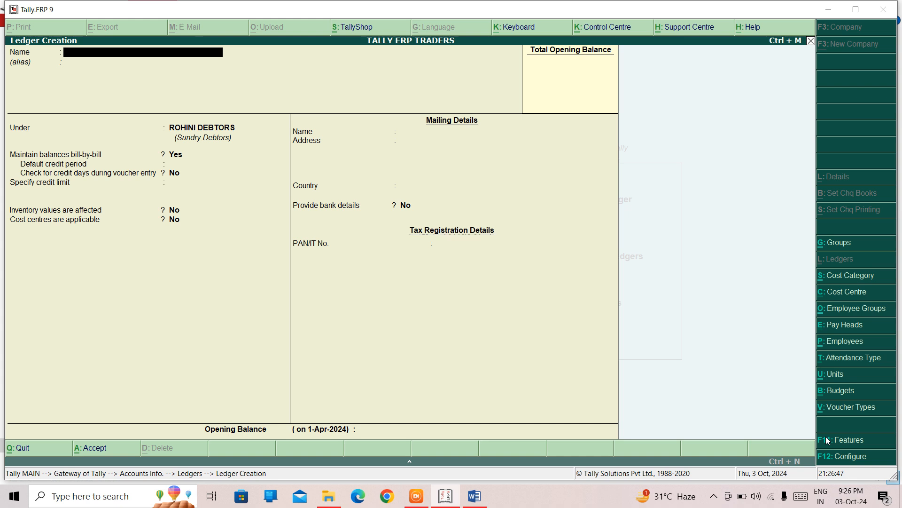
type("ROHAN & BROS.")
key("Return")
key("Return")
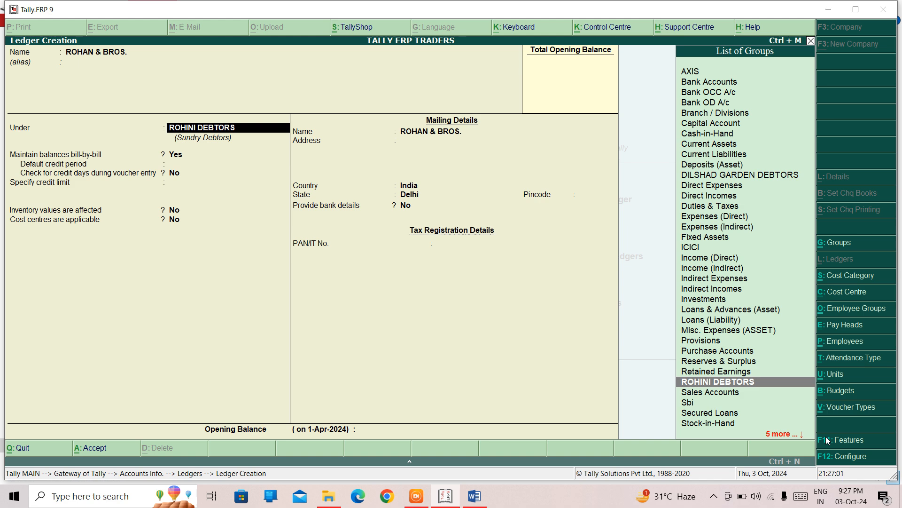
- Place the ledger under the Sundry Debtors group
type("DE")
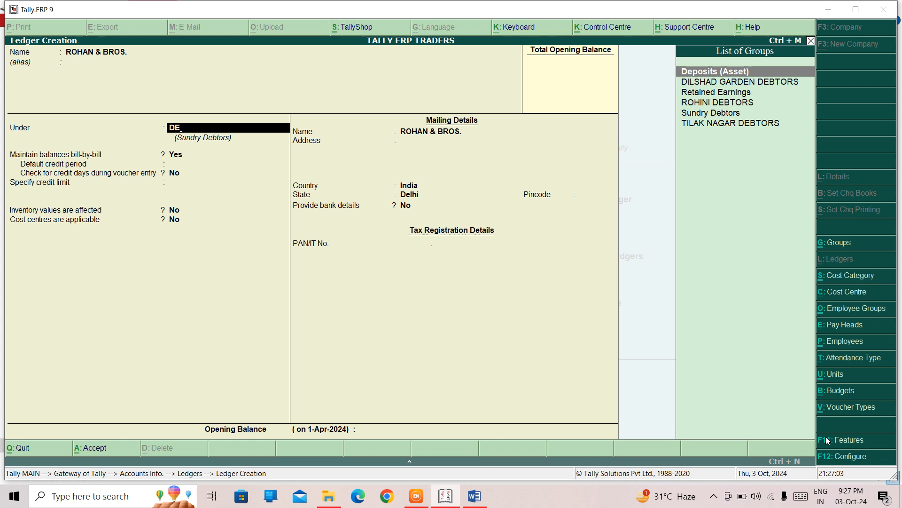
key("Down")
key("Down")
key("Down")
key("Down")
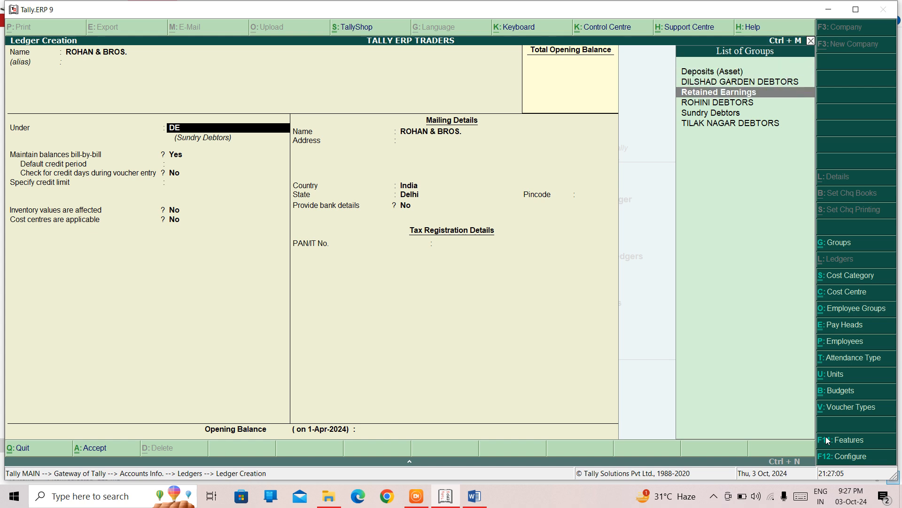
key("Return")
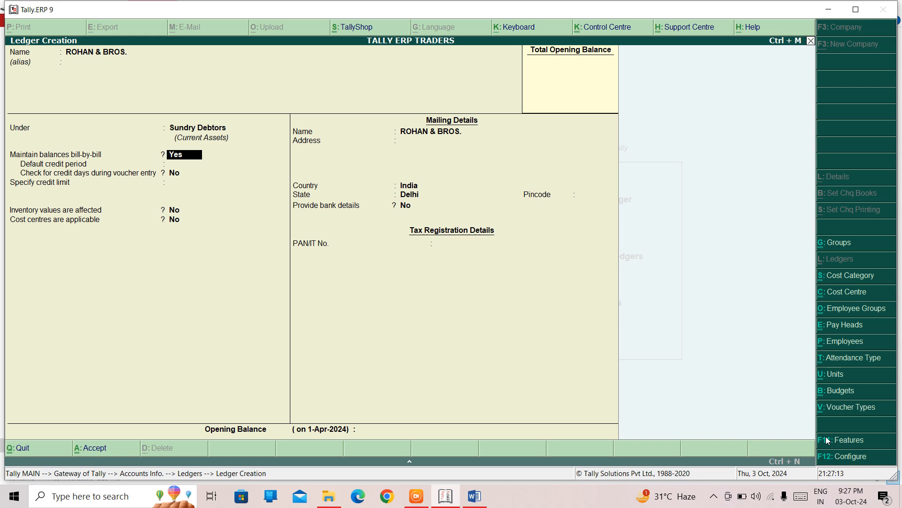
- Keep bill-by-bill balances on and set the default credit period to 15 days
key("Return")
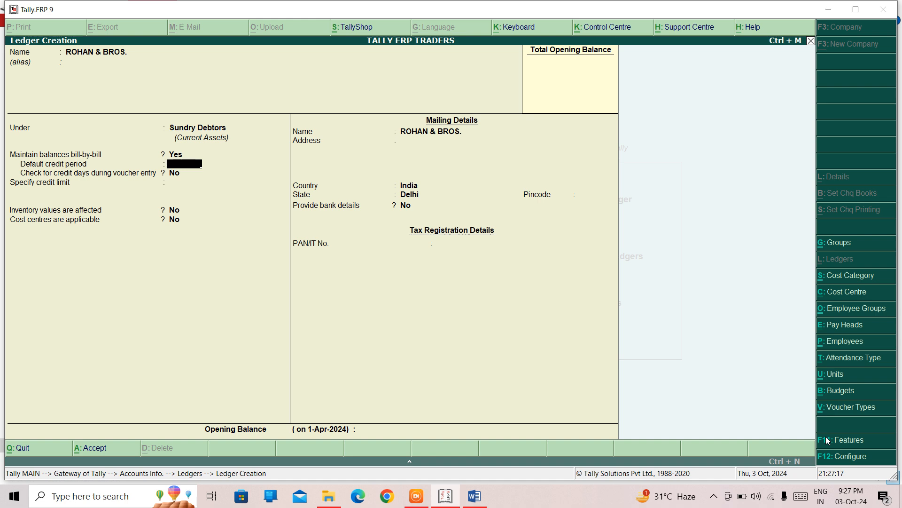
type("15")
key("Return")
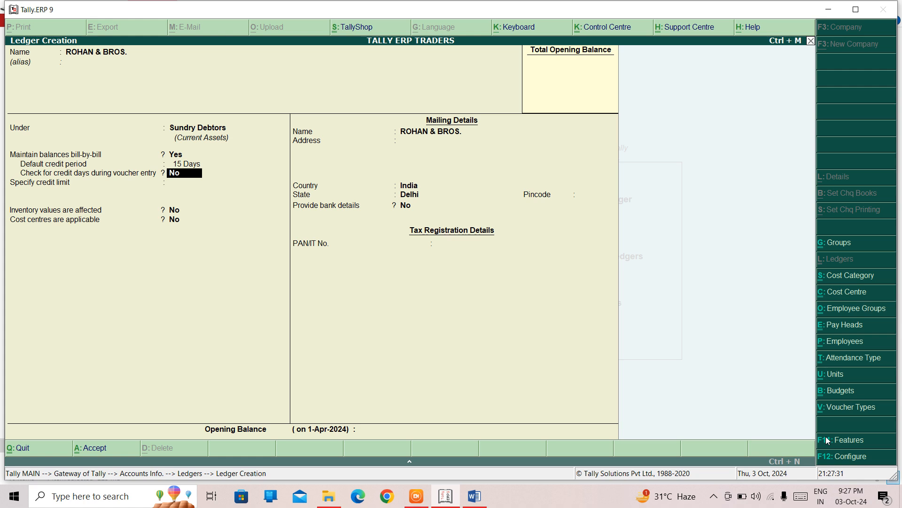
- Turn on checking credit days during voucher entry and set the credit limit to 20,000
type("Y")
key("Return")
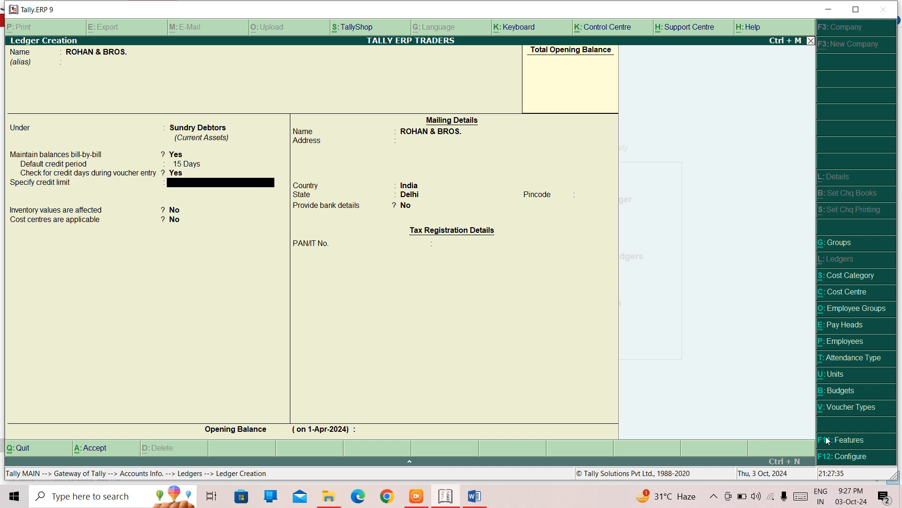
type("20000")
key("Return")
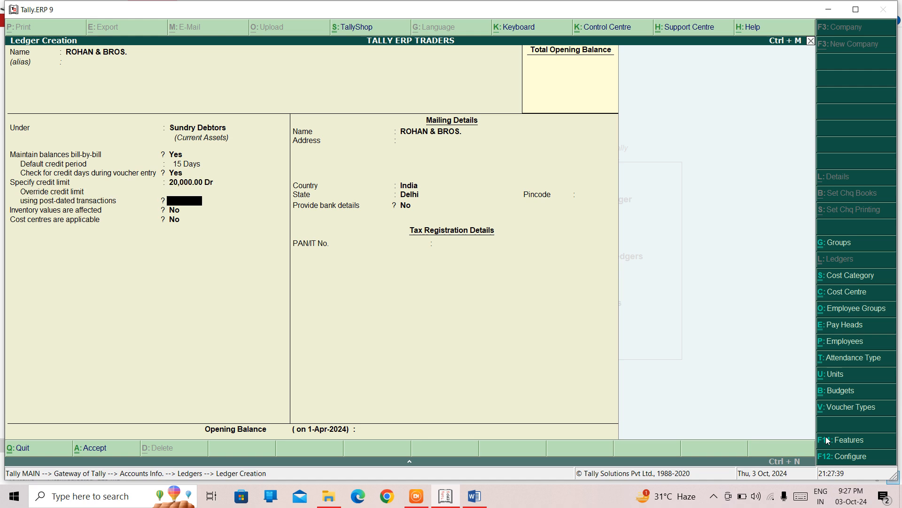
- Set override credit limit for post-dated transactions to No, accept the ROHAN & BROS. ledger, and return to the main gateway
type("N")
key("Return")
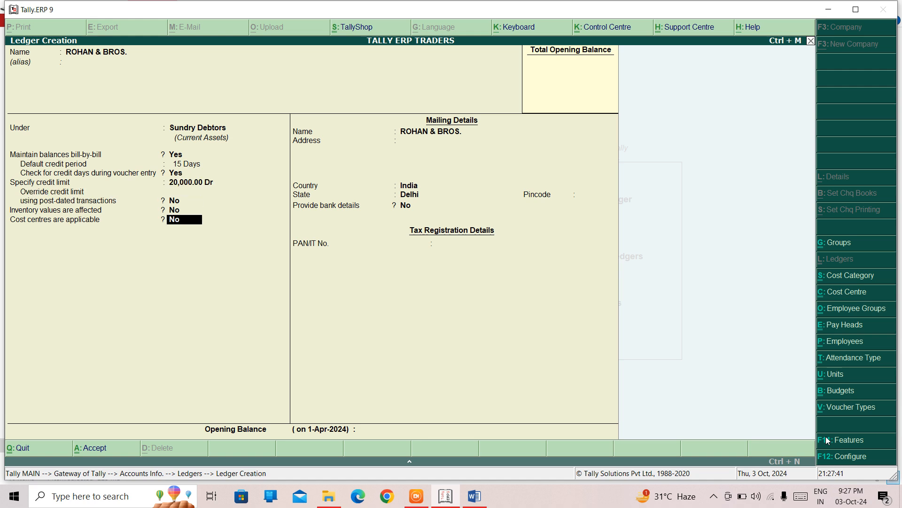
key("Return")
key("Return")
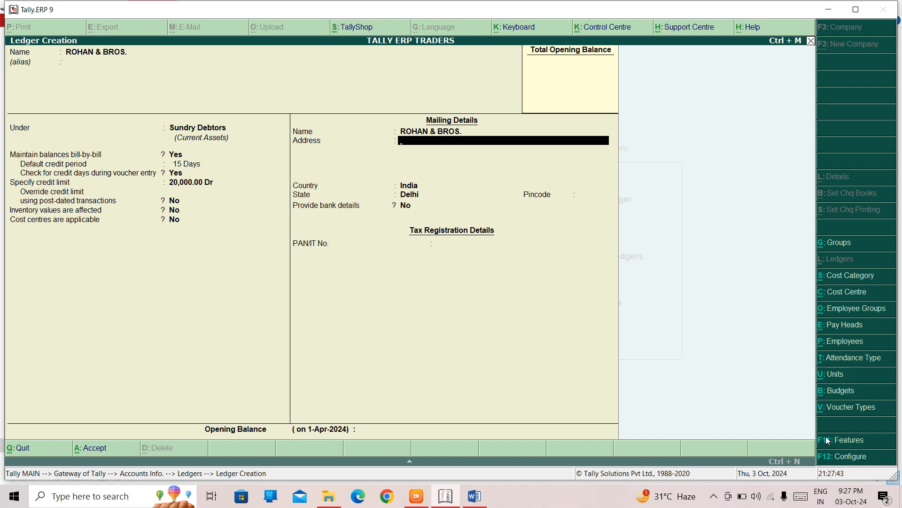
key("Return")
key("Return")
key("Return")
key("Return")
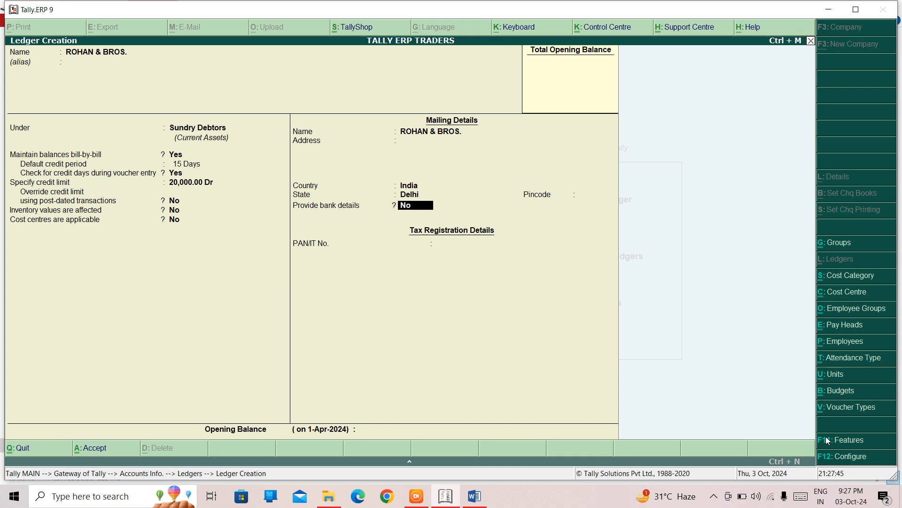
key("Return")
key("Return")
key("Return")
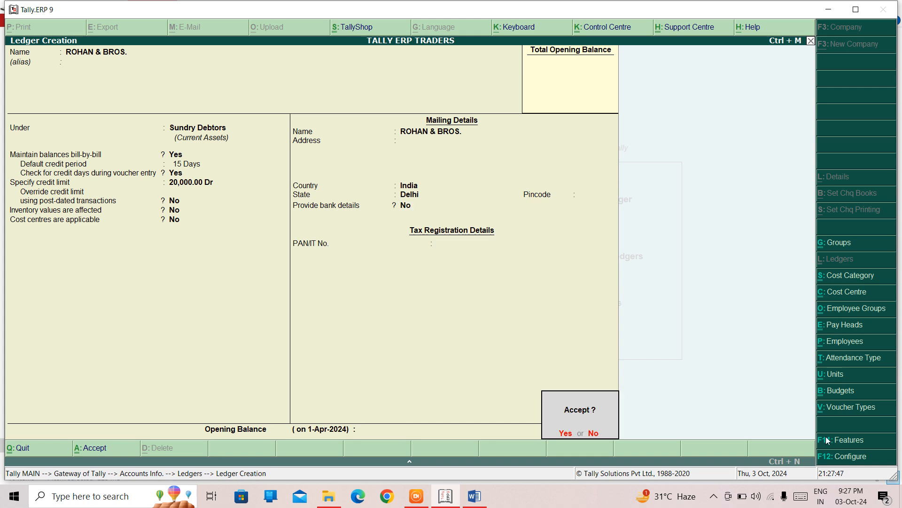
key("Return")
key("Escape")
key("Return")
key("Escape")
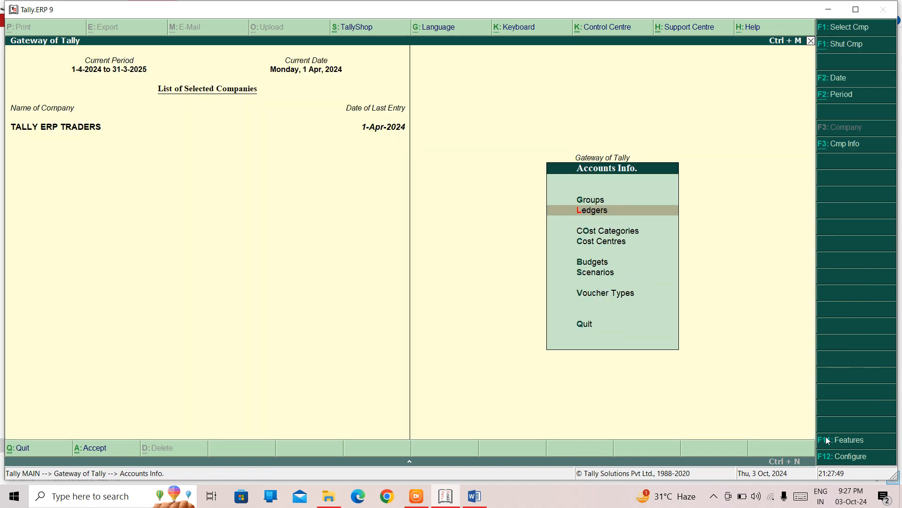
key("Escape")
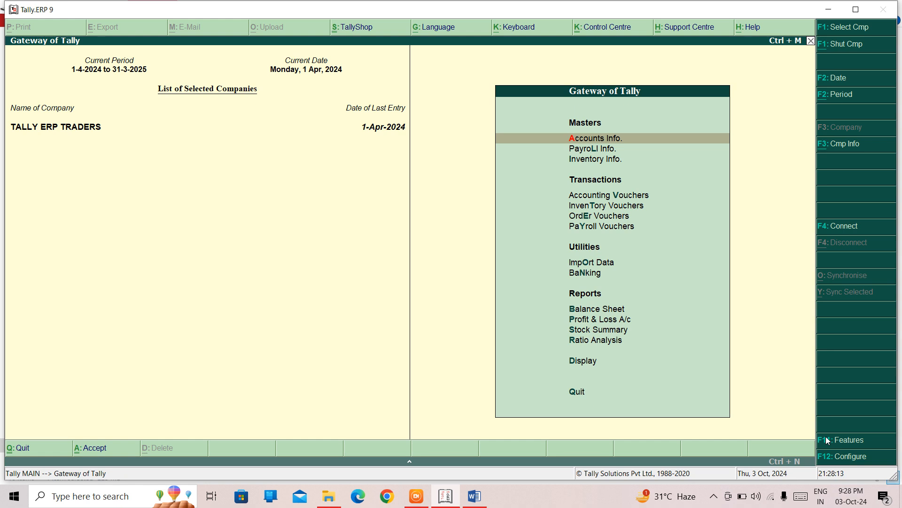
- Open the MOHAN BROS. ledger for single-ledger alteration
key("Down")
key("Down")
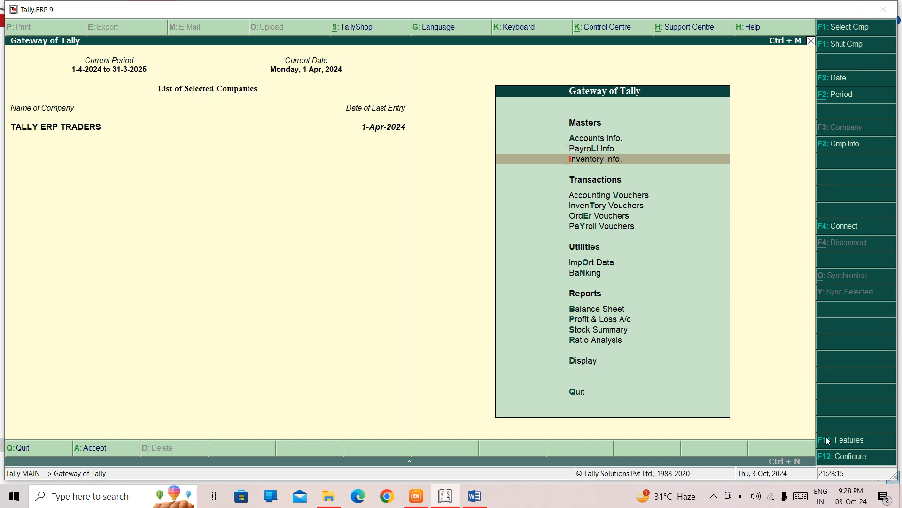
key("Up")
key("Up")
key("Return")
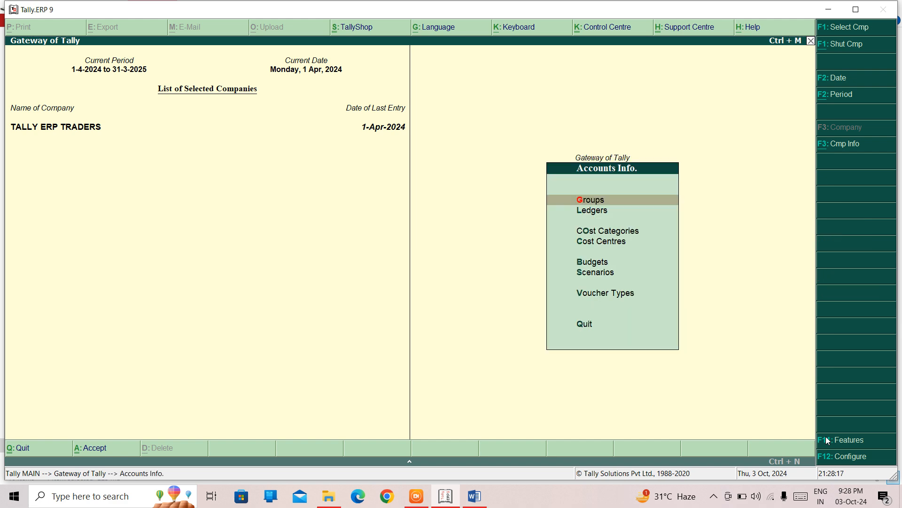
key("Down")
key("Return")
key("Down")
key("Down")
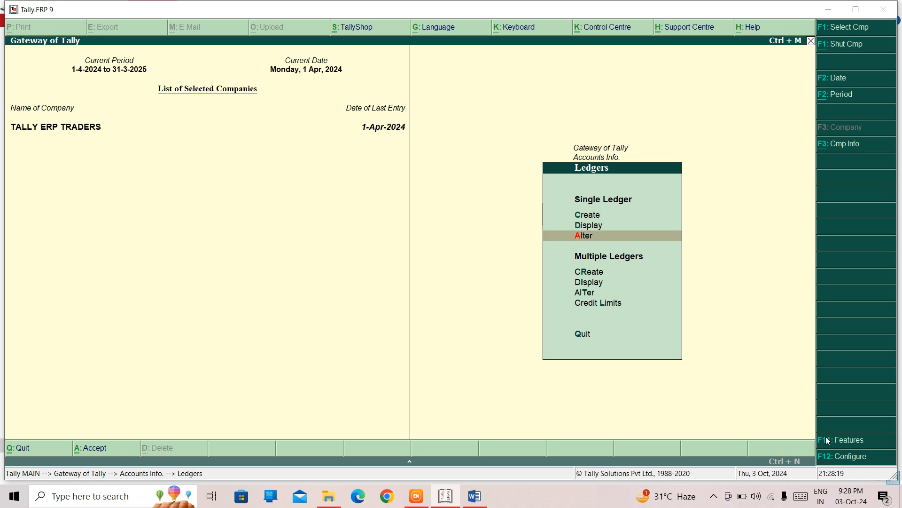
key("Up")
key("Down")
key("Return")
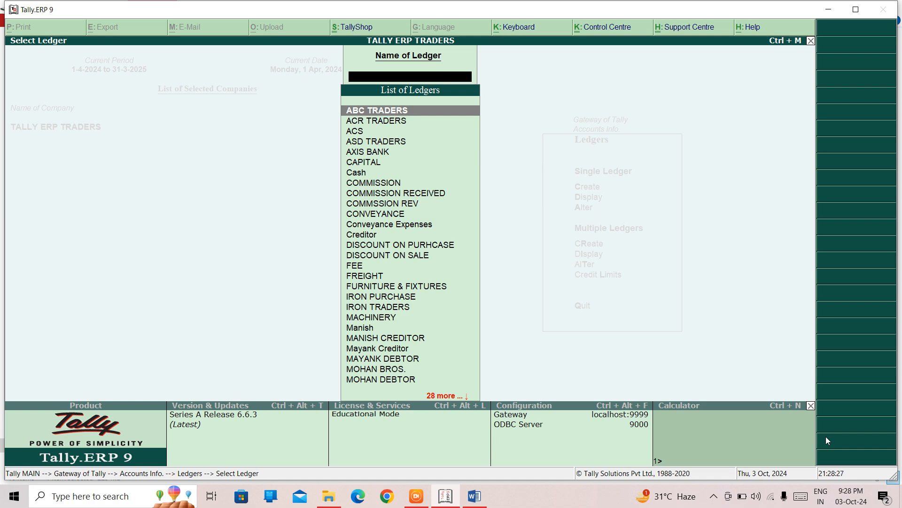
type("MOH")
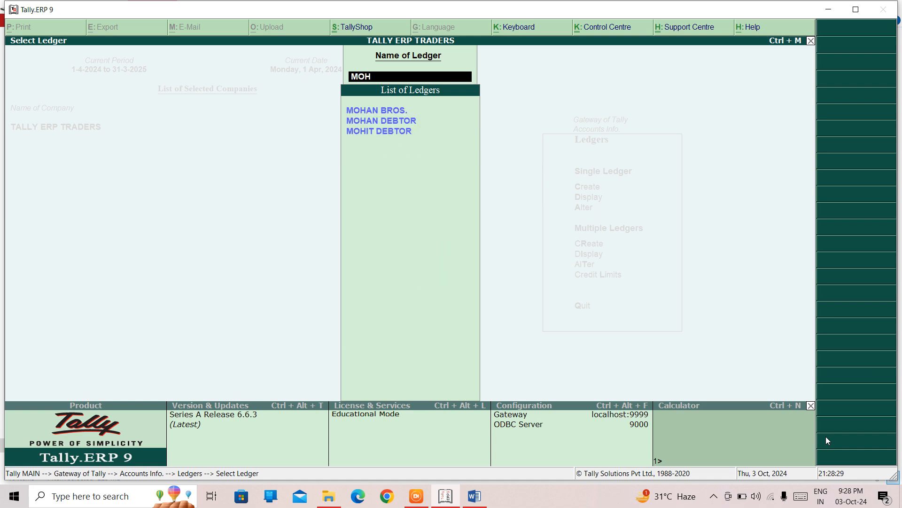
key("Return")
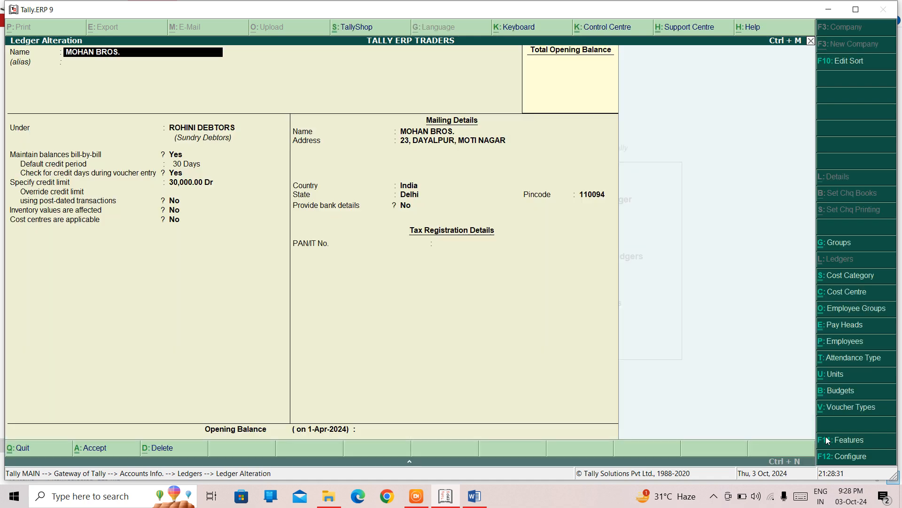
- Move MOHAN BROS. under the Sundry Debtors group and accept the alteration
key("Return")
key("Return")
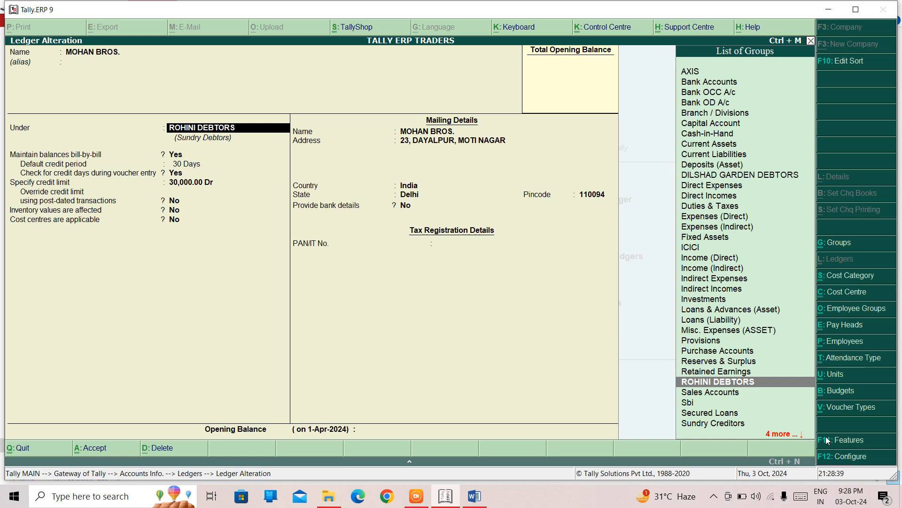
type("SU")
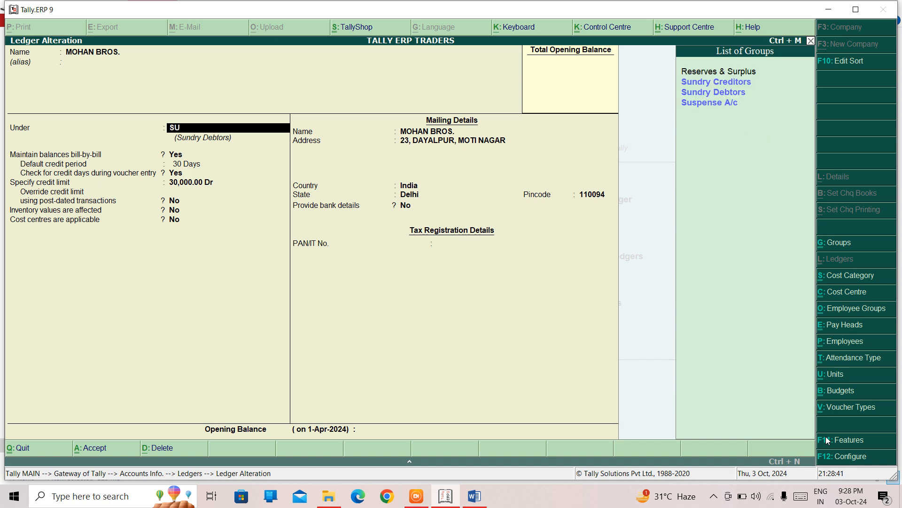
key("Down")
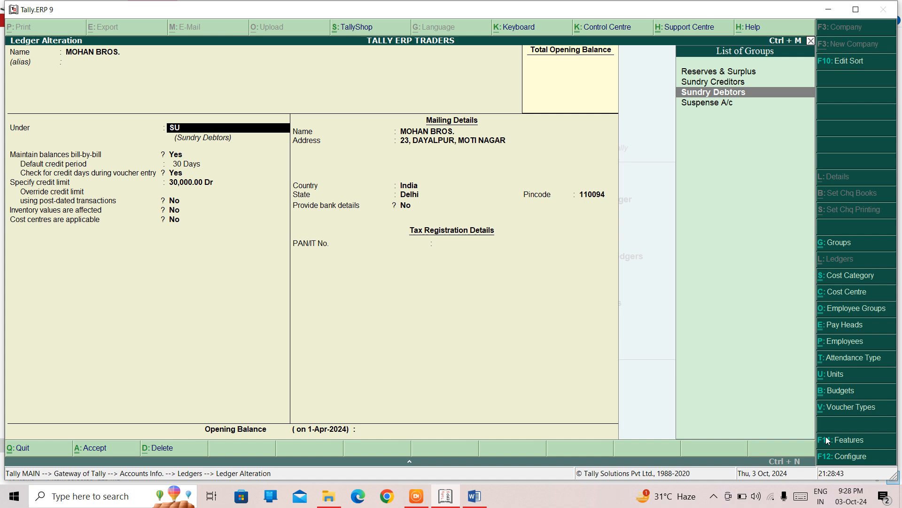
key("Return")
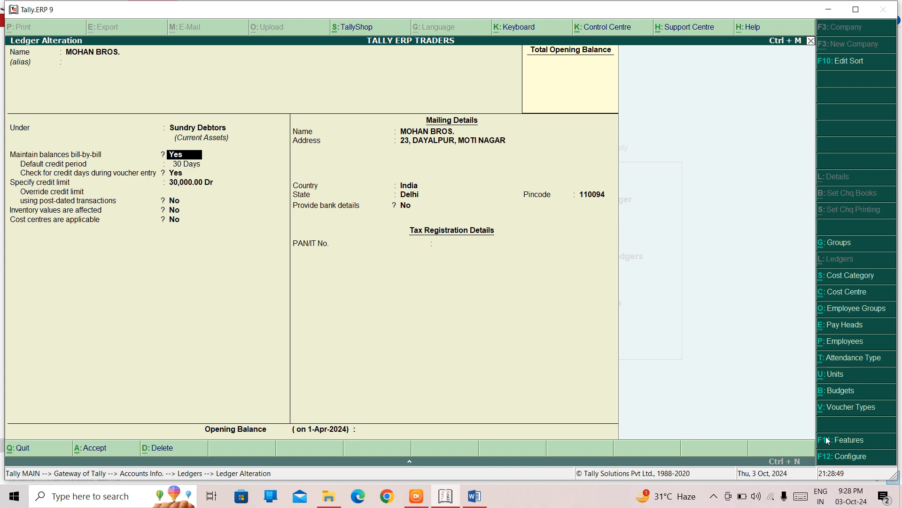
key("Return")
key("Return")
key("Return")
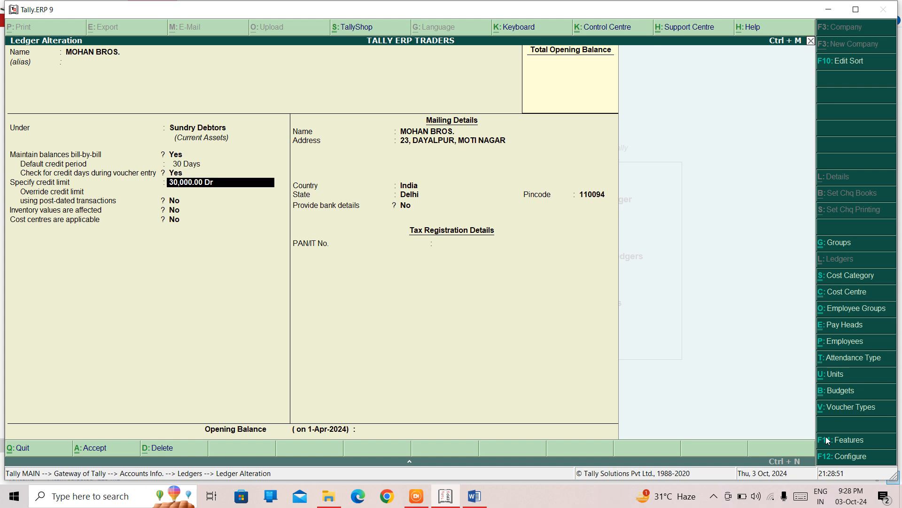
key("ctrl+a")
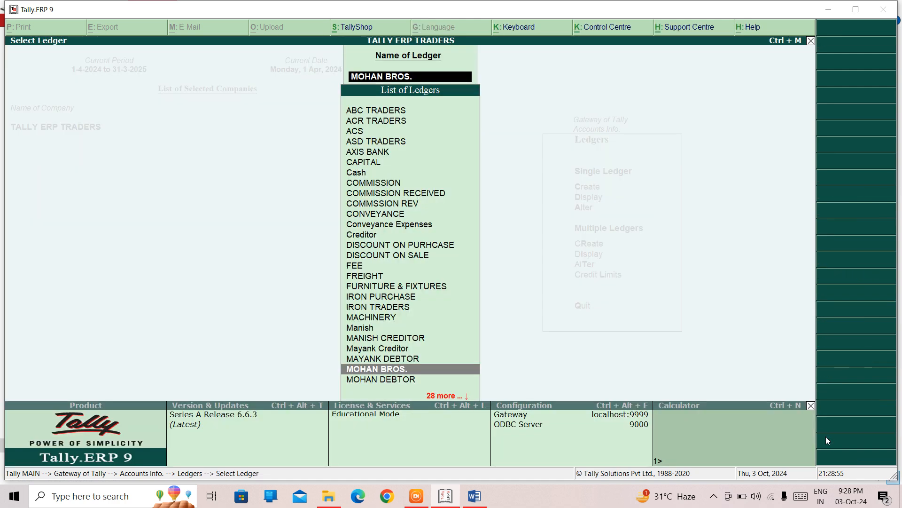
- Alter ROHAN & BROS. to change its default credit period to 20 days and accept it
type("RO")
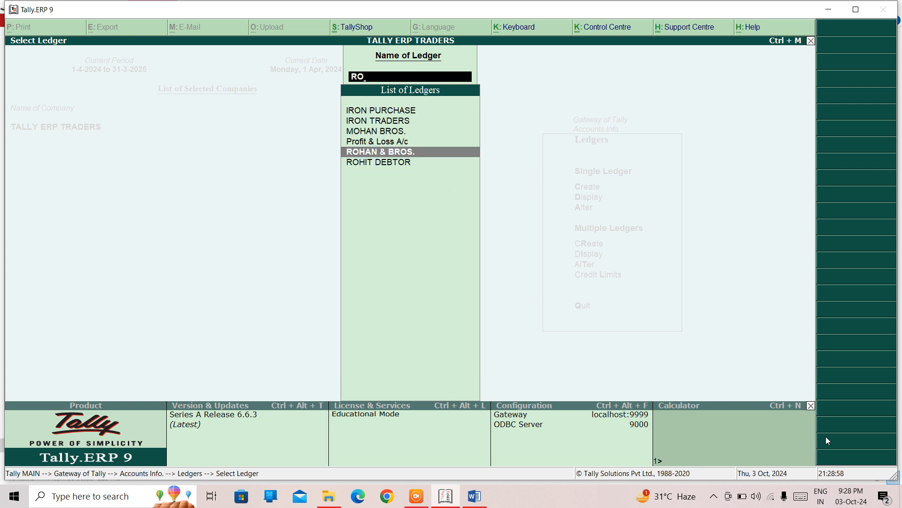
key("Return")
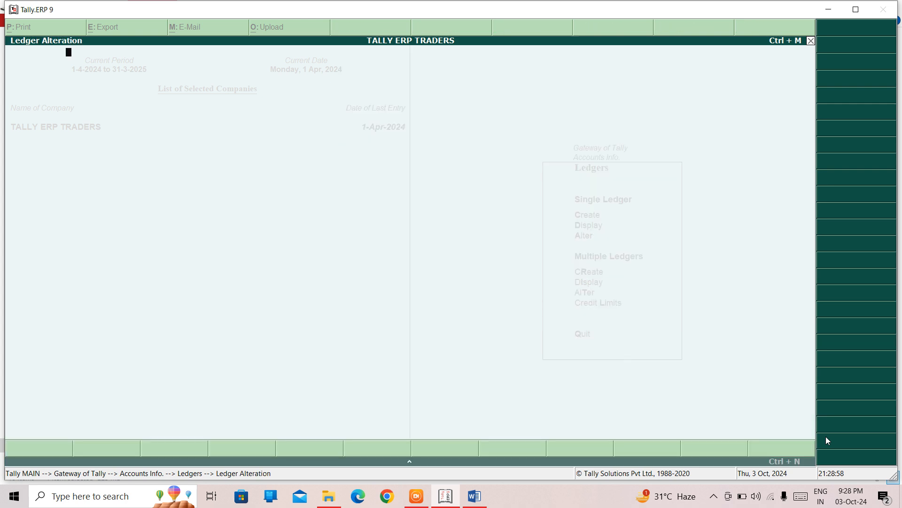
key("Return")
key("Return")
key("Return")
key("Return")
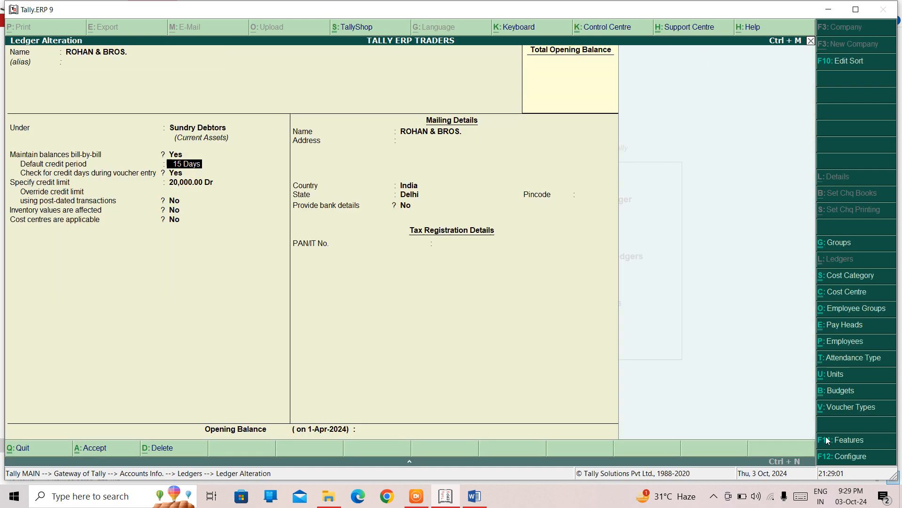
type("1")
type("20")
key("Return")
key("Return")
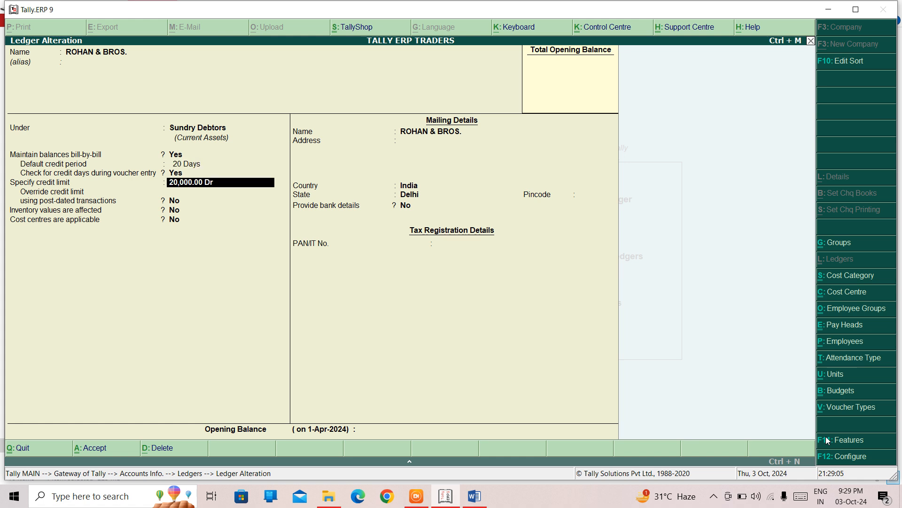
key("Return")
key("Return")
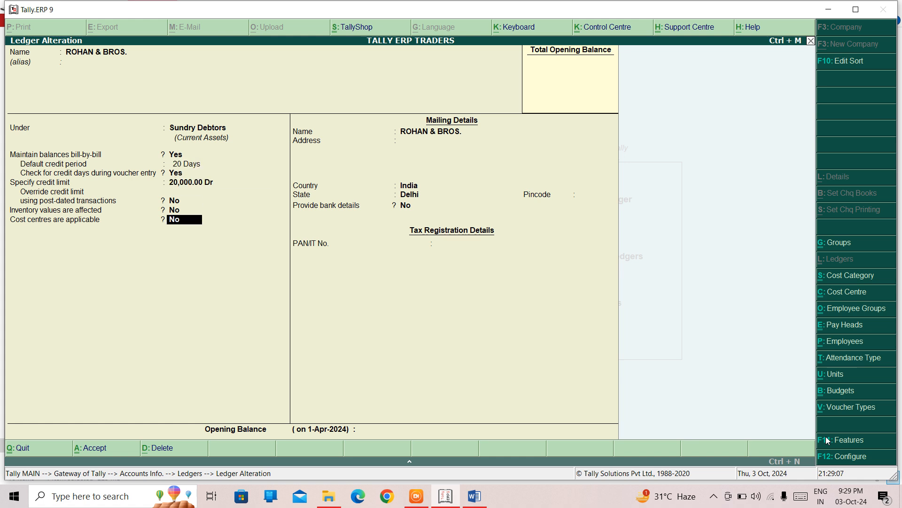
key("ctrl+a")
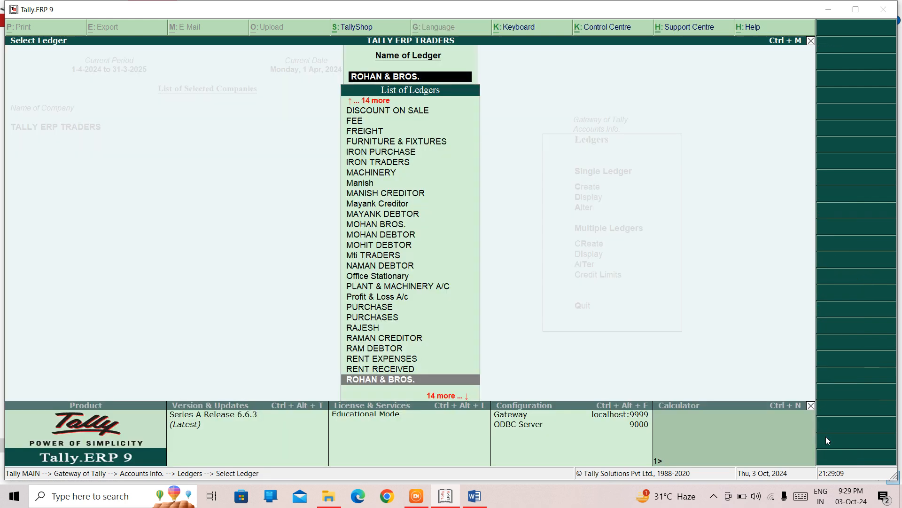
key("Escape")
key("Up")
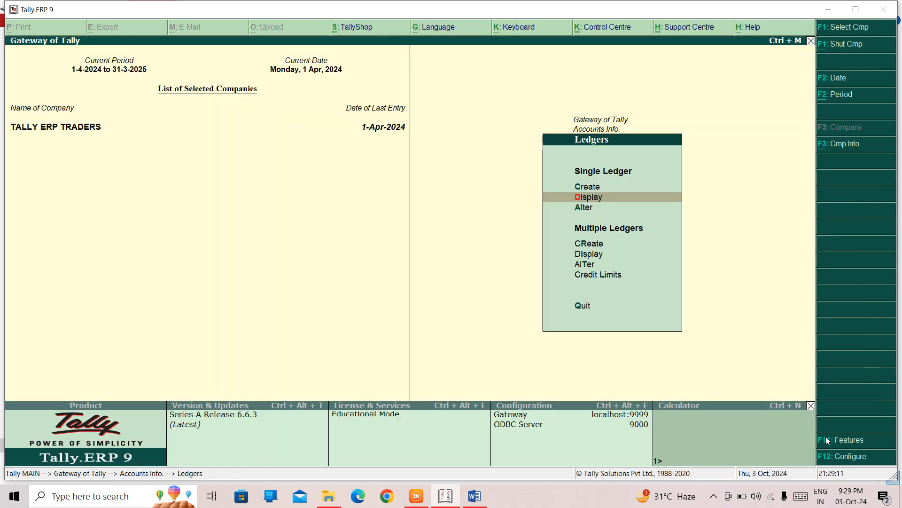
key("Return")
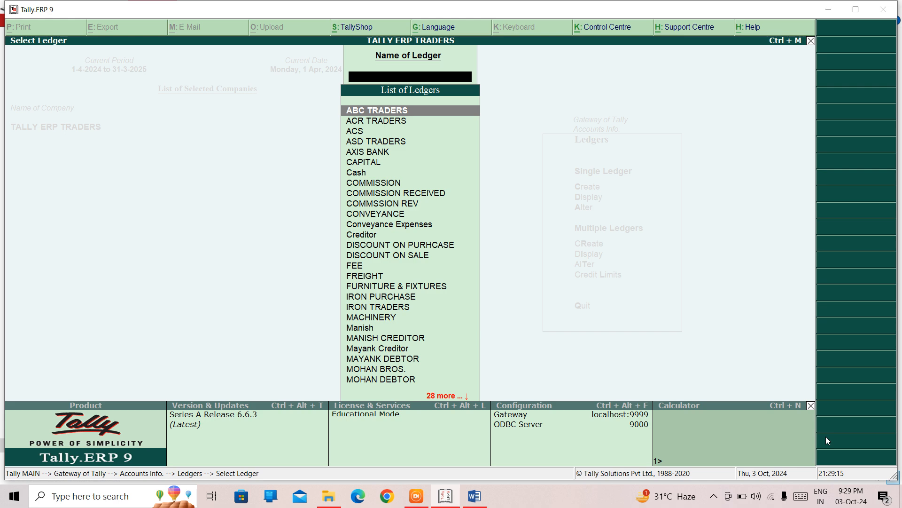
key("Escape")
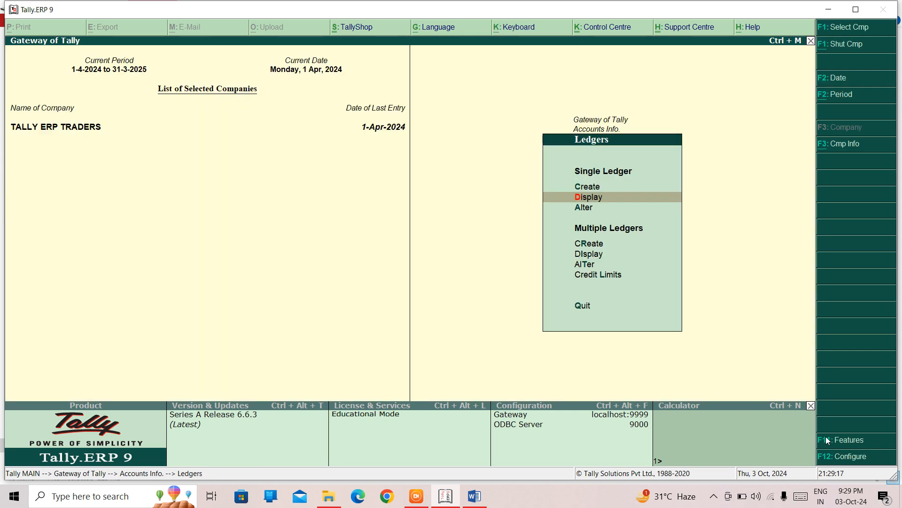
key("Escape")
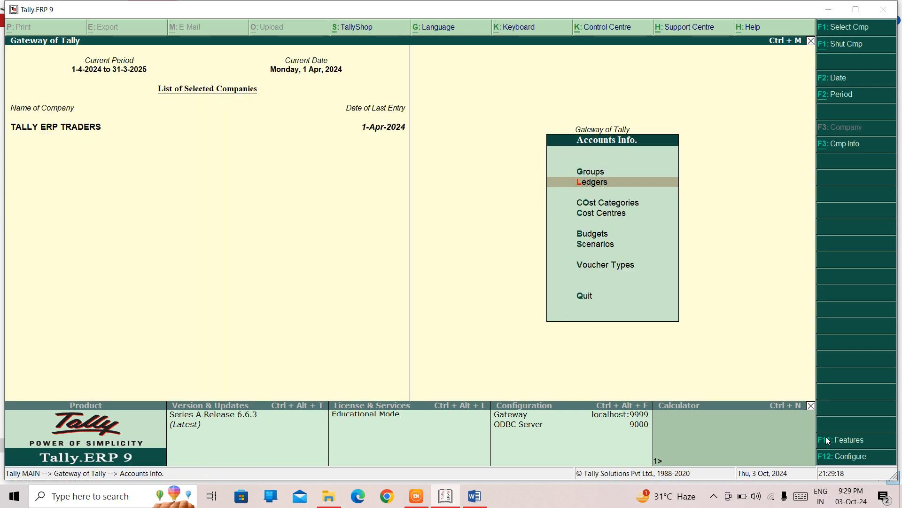
key("Return")
key("Down")
key("Return")
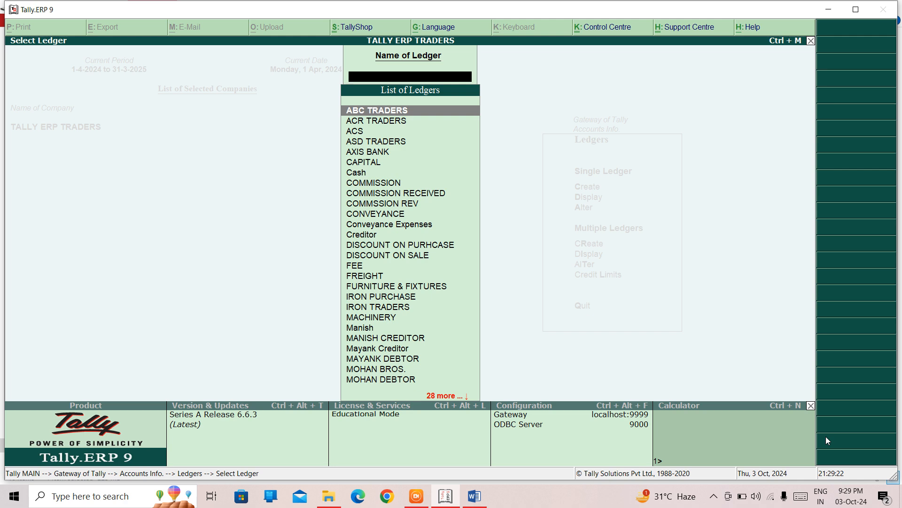
key("Escape")
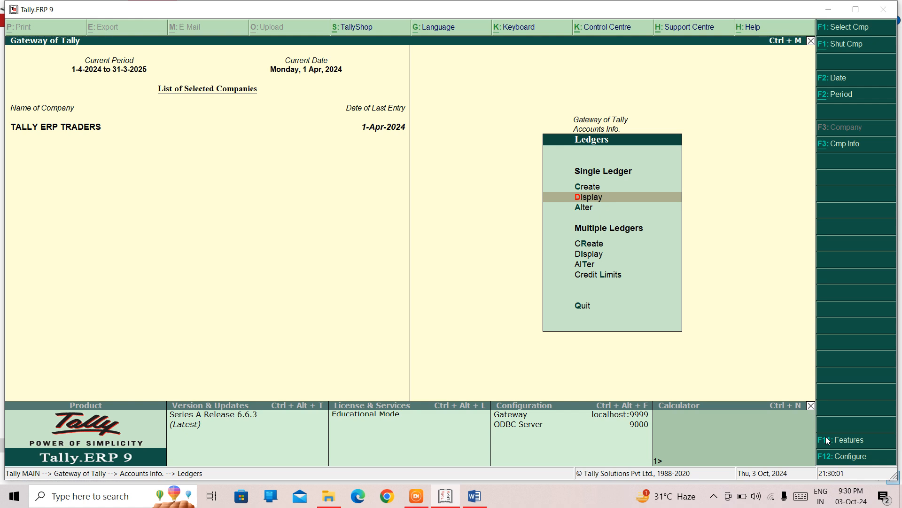
- Start creating a new ledger and name it SOHAN & SONS
key("Up")
key("Return")
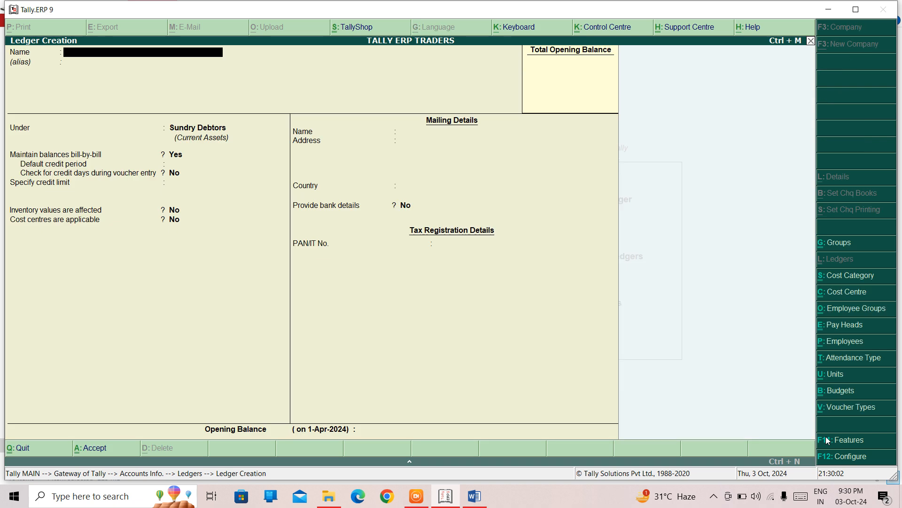
type("HFGF")
key("Return")
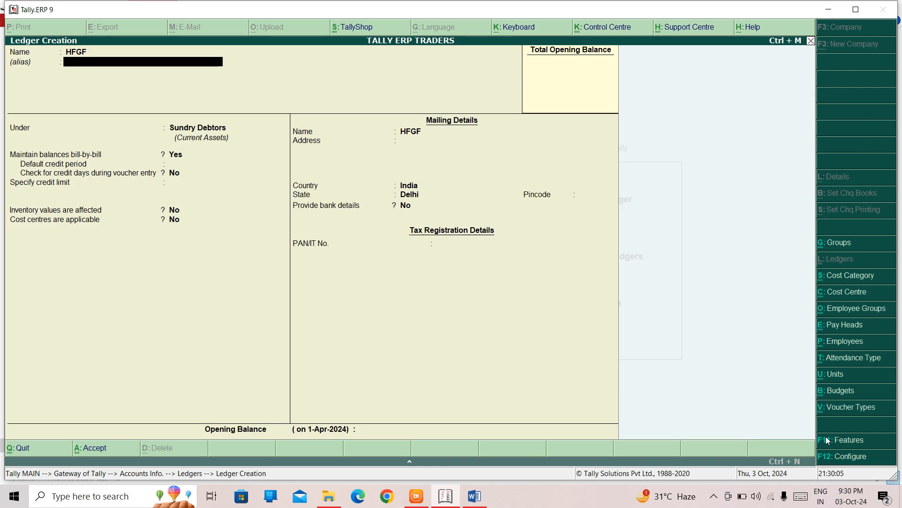
key("Return")
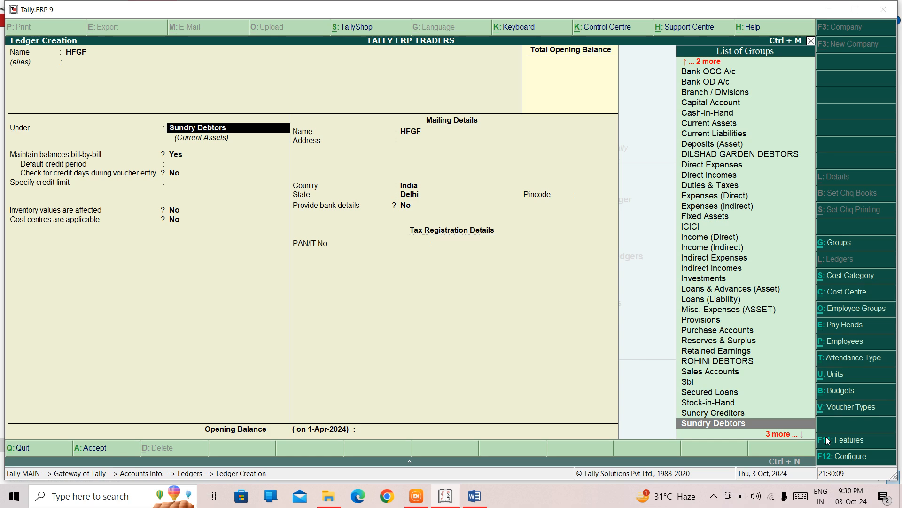
key("Up")
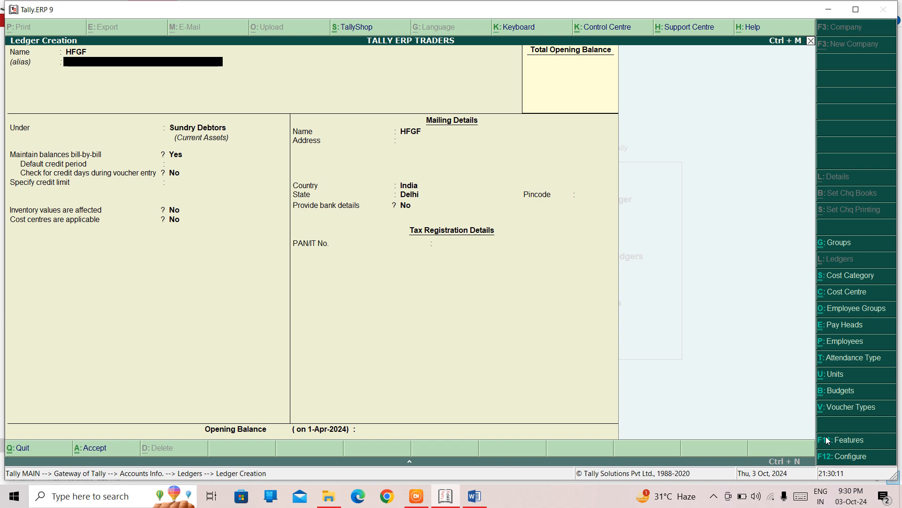
key("Up")
type("SOHAN")
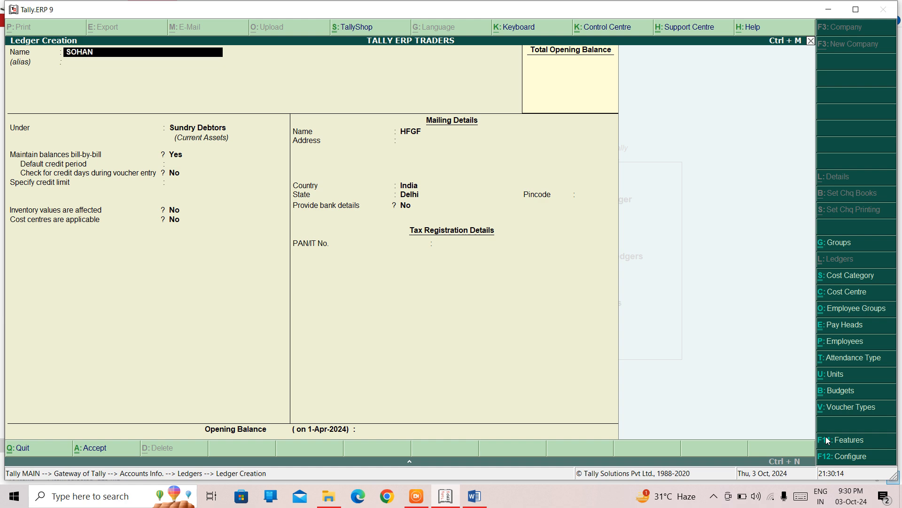
key("Return")
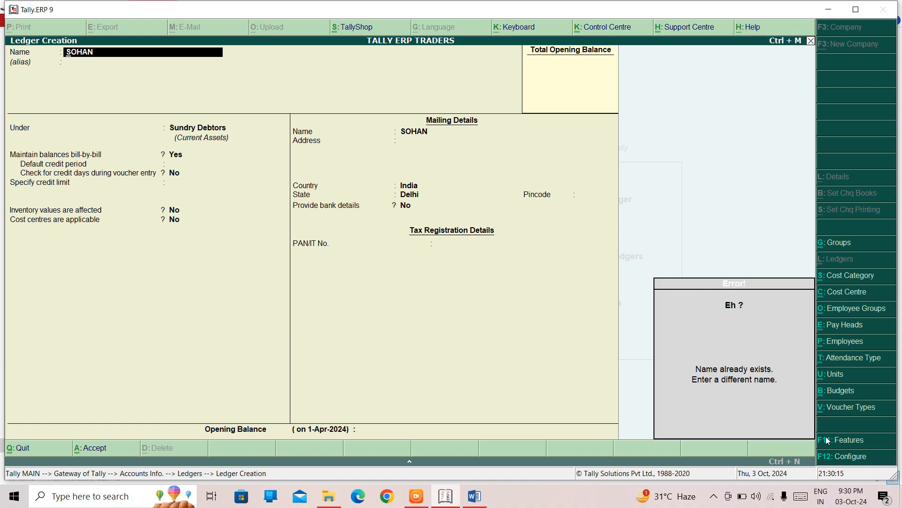
type("SOHAN")
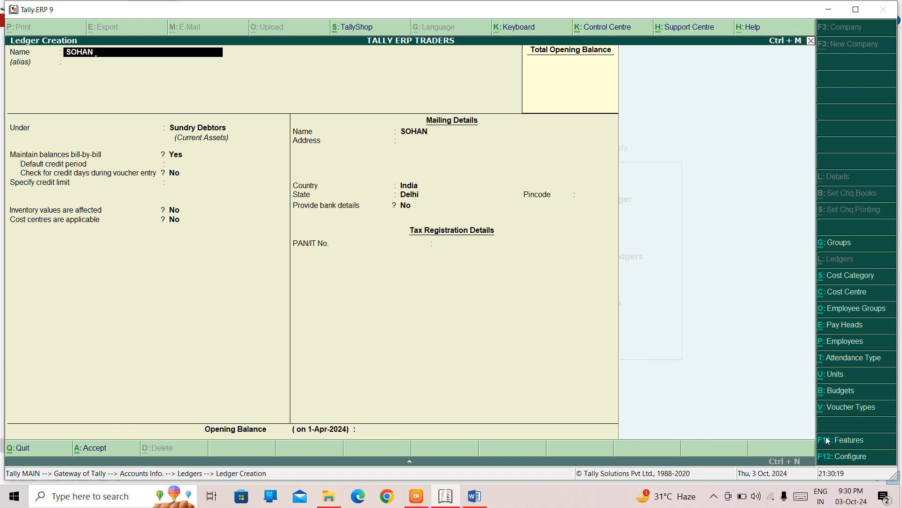
type(" & SONS")
key("Return")
- Place the ledger under Sundry Creditors, keep bill-by-bill balances, and set a default credit period of 20 days
type("CRE")
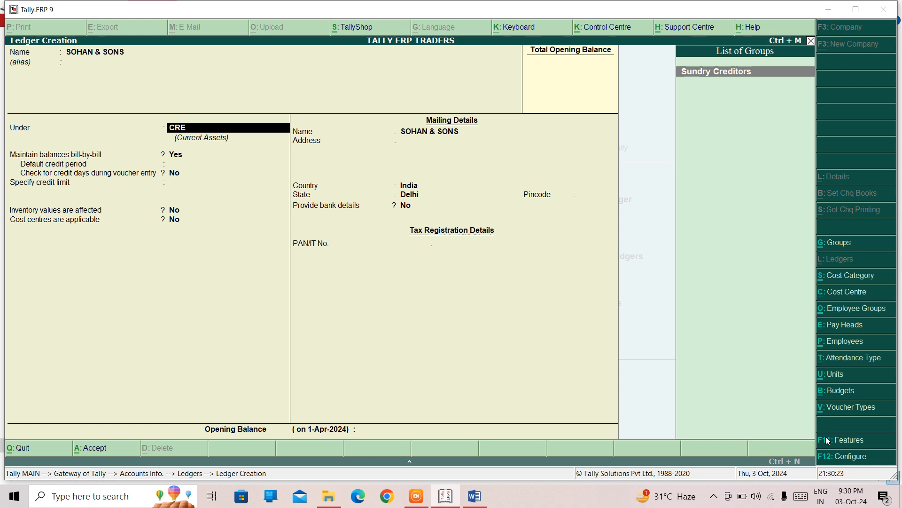
key("Return")
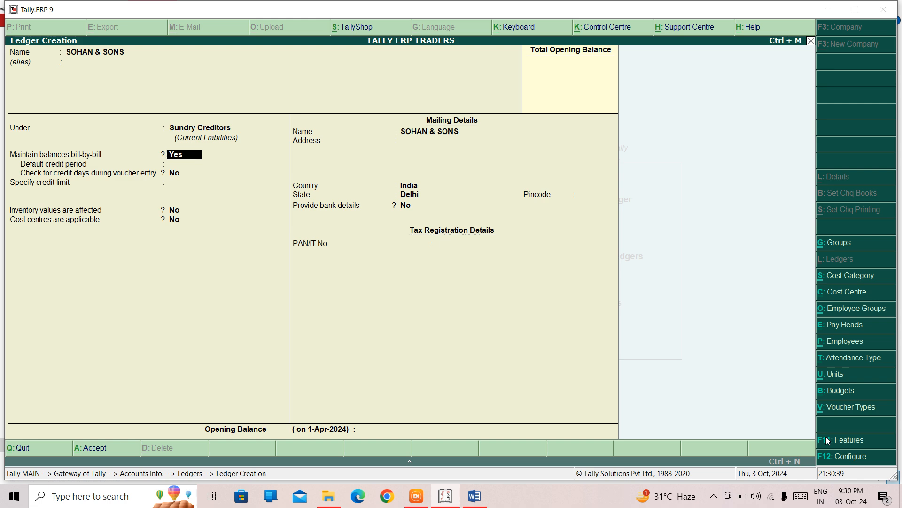
key("Return")
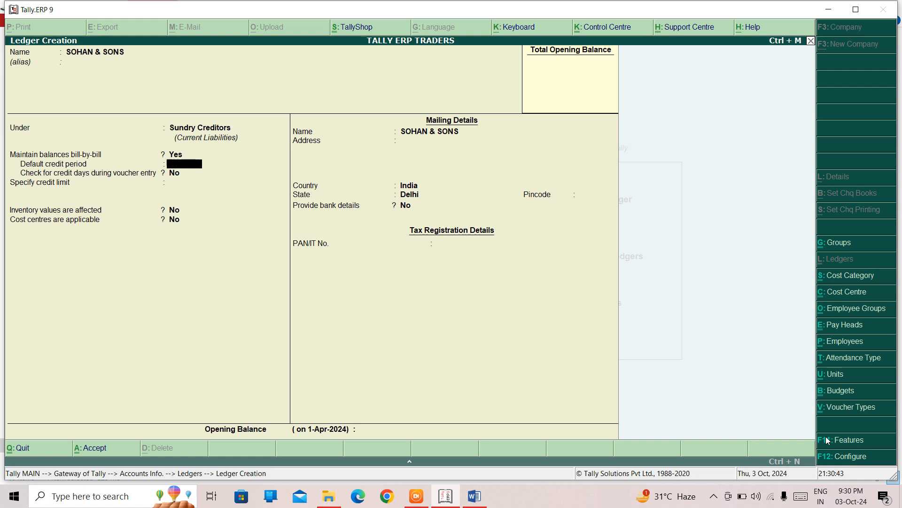
type("20")
key("Return")
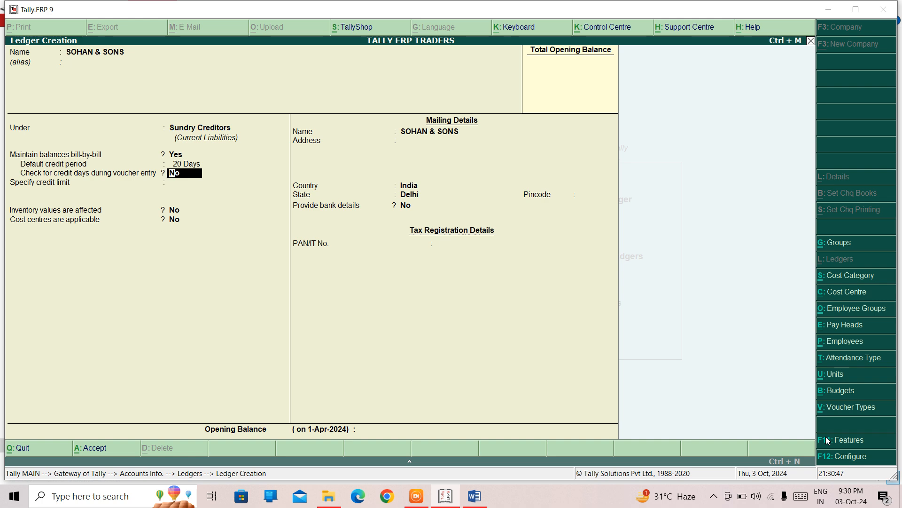
- Enable credit-day checking during voucher entry and set the credit limit to 25,000
key("y")
key("Return")
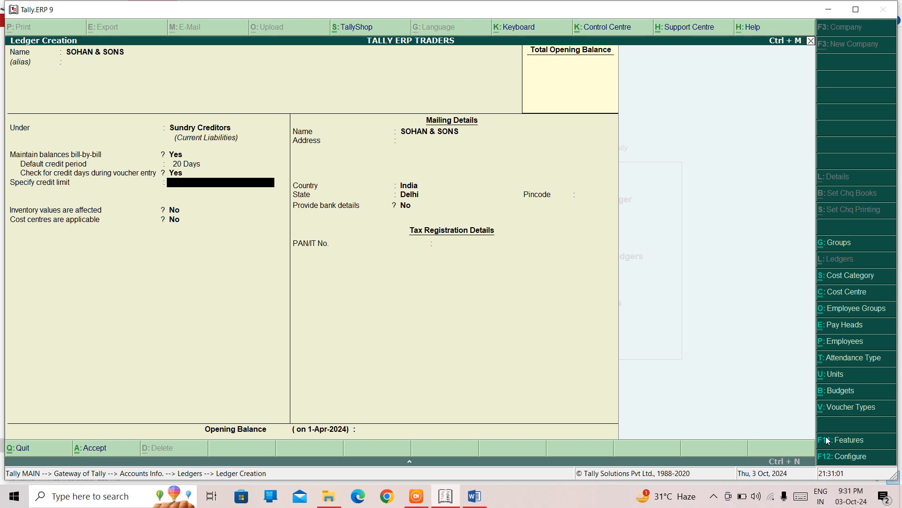
type("25000")
key("Return")
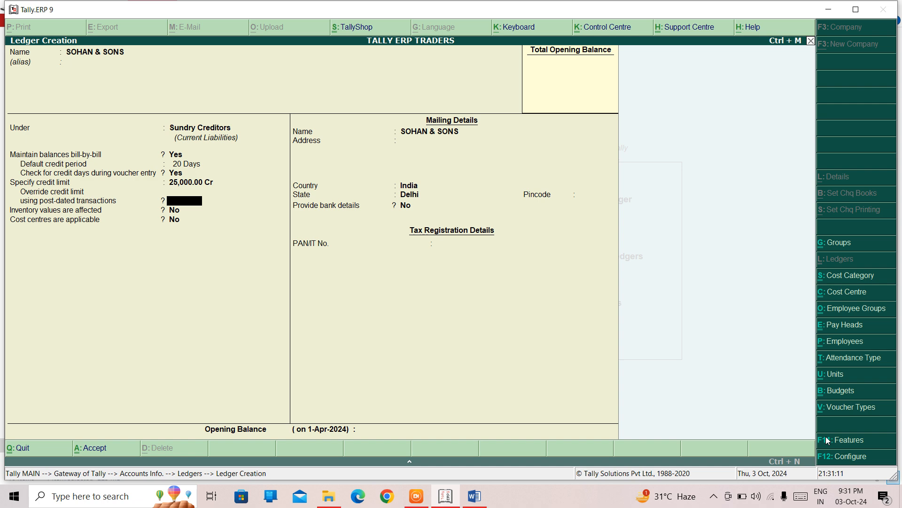
- Set override credit limit for post-dated transactions to No and enter the address TILAK NAGAR
type("n")
key("Return")
key("Return")
key("Return")
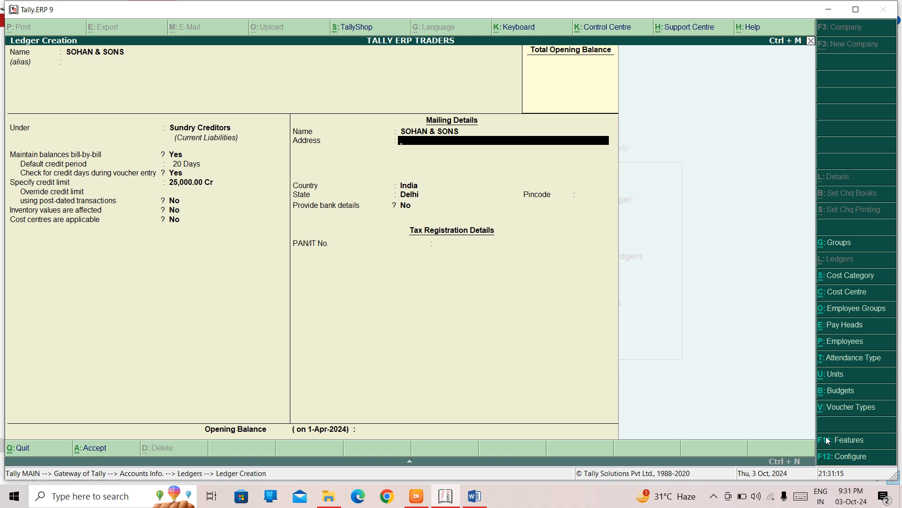
type("TILAK")
type("NAGAR")
key("Return")
- Set the state to Delhi and pincode to 1100024, accept the ledger, and quit ledger creation
key("Return")
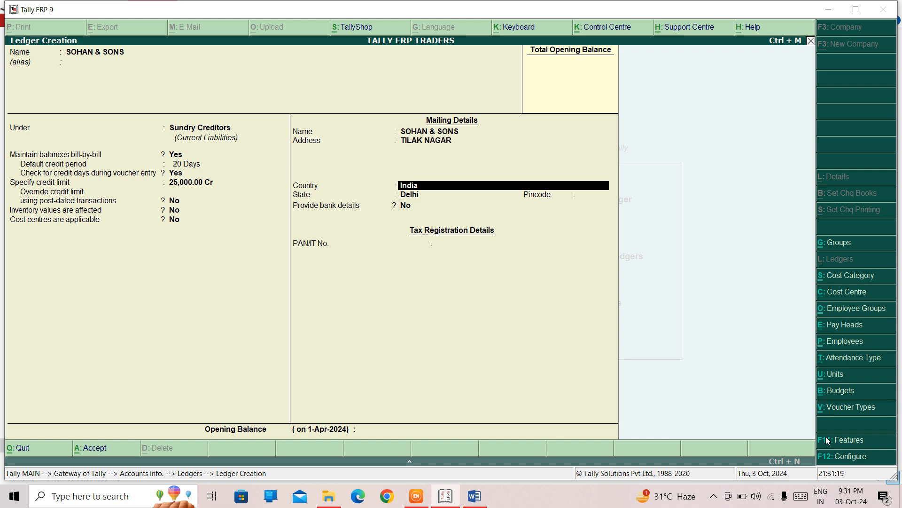
key("Return")
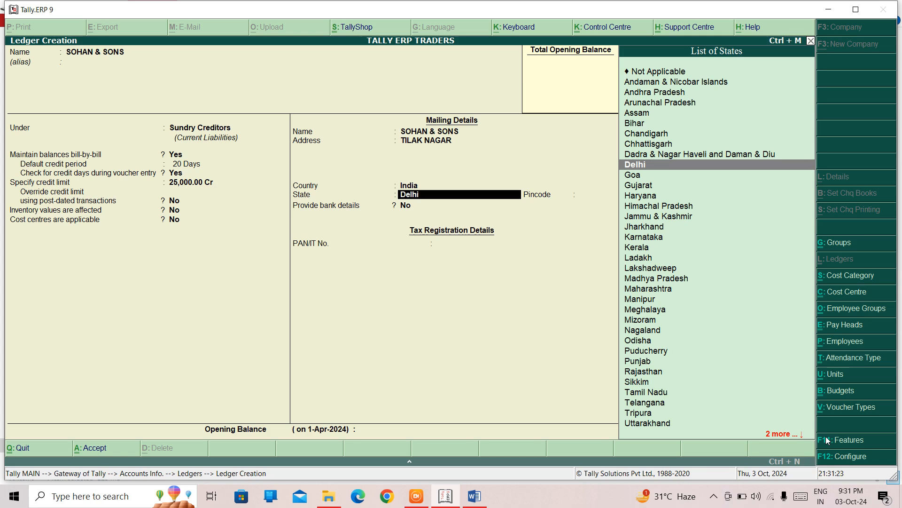
key("BackSpace")
type("DE")
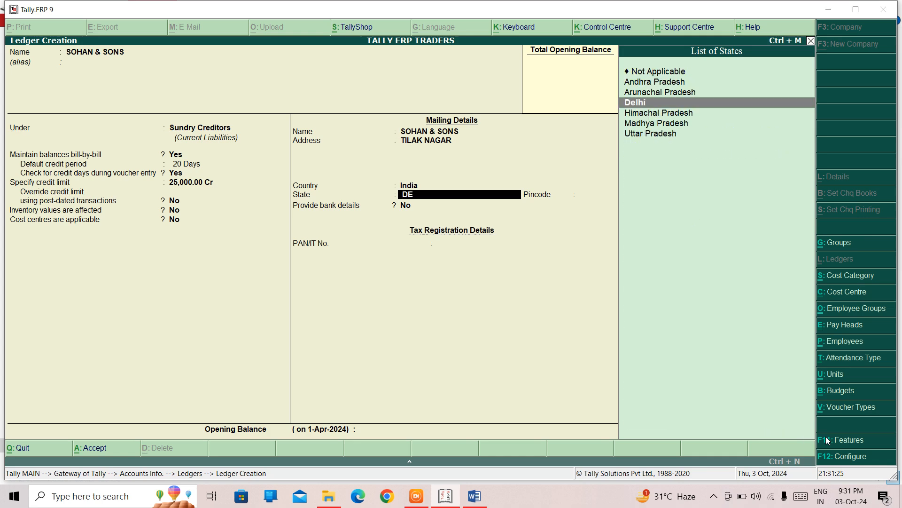
key("Return")
type("1100024")
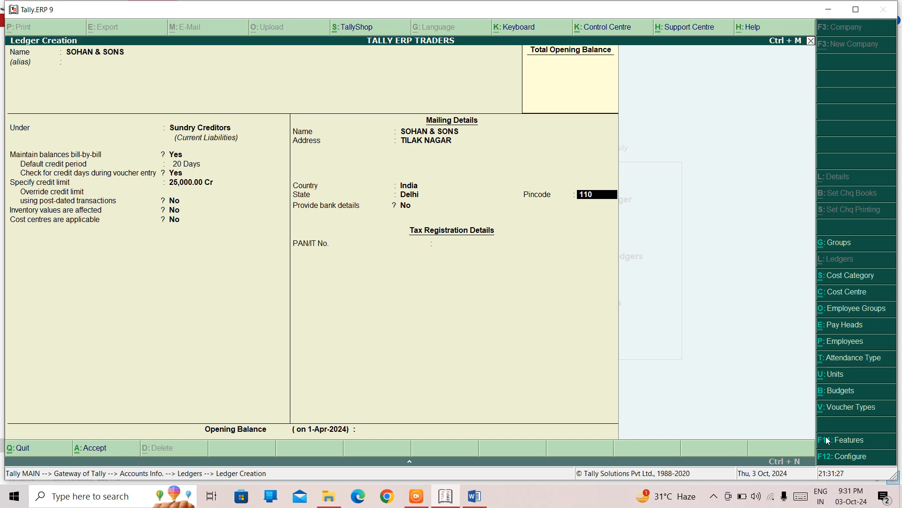
key("Return")
key("Return")
key("Return")
key("Return")
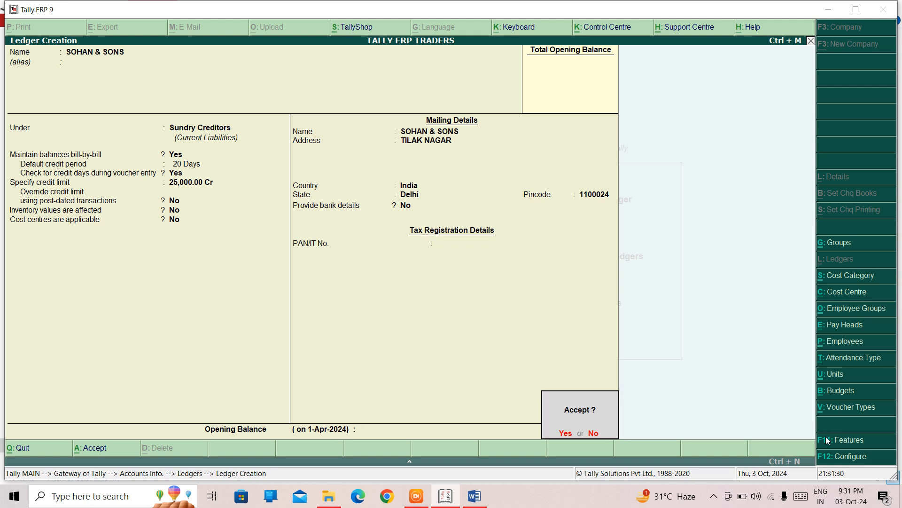
key("Return")
key("Escape")
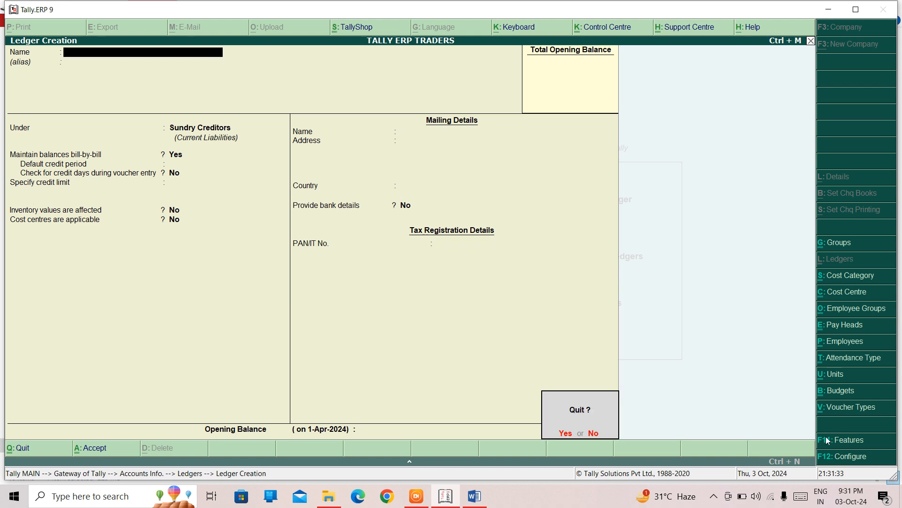
key("Return")
- Open the SOHAN & SONS ledger for single-ledger alteration
key("Down")
key("Down")
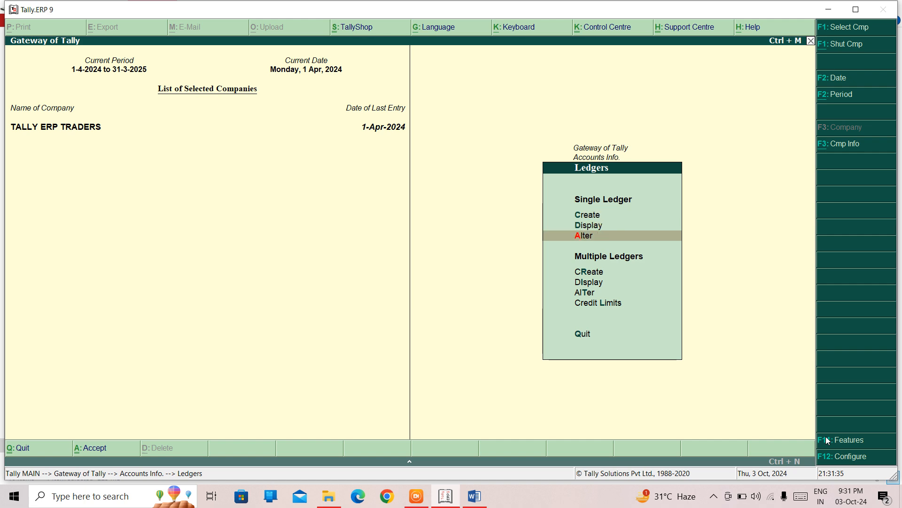
key("Return")
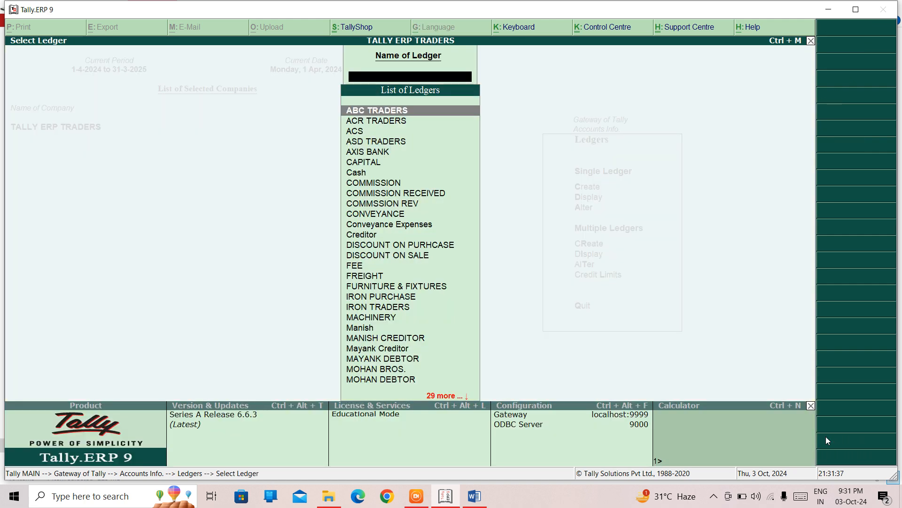
type("SO")
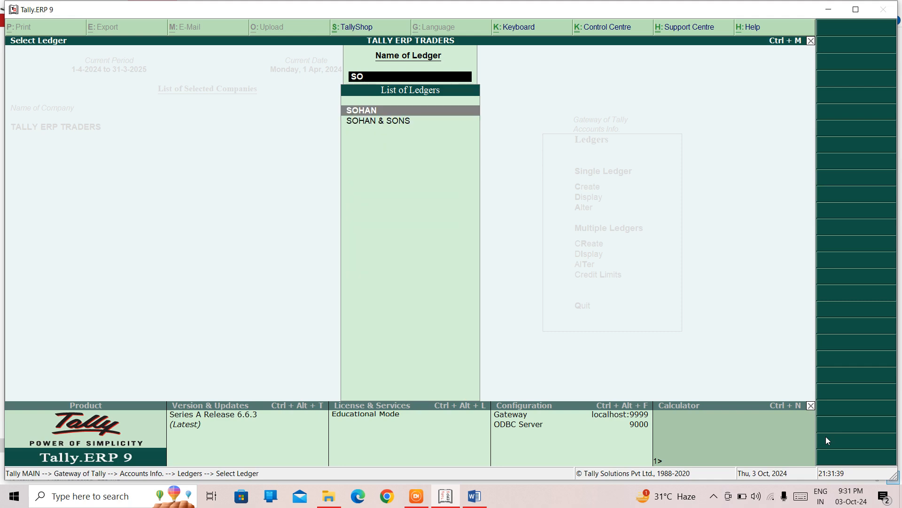
key("Down")
key("Return")
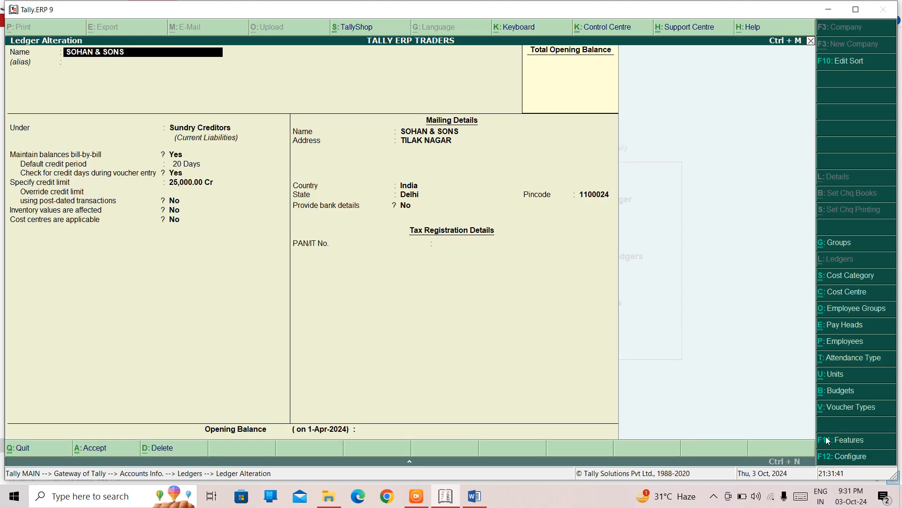
- Start deleting the SOHAN & SONS ledger, decline it, and return to the main gateway
key("alt+d")
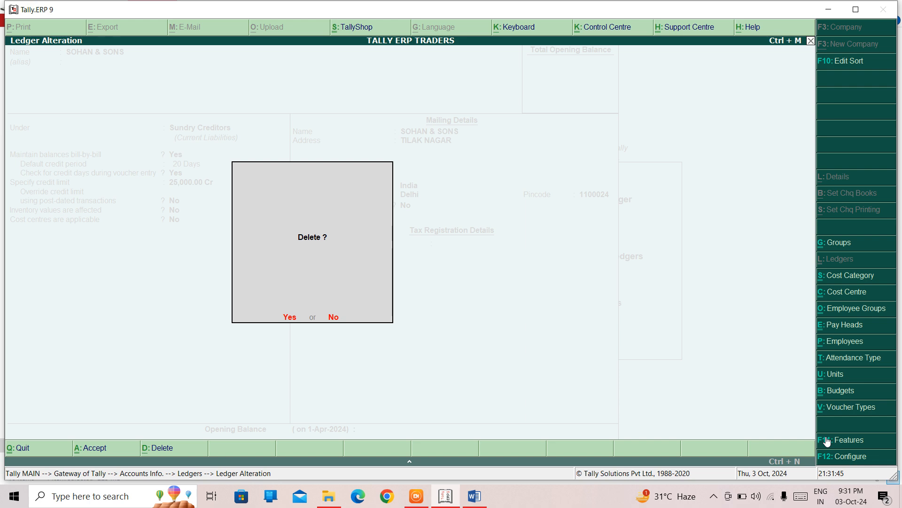
key("n")
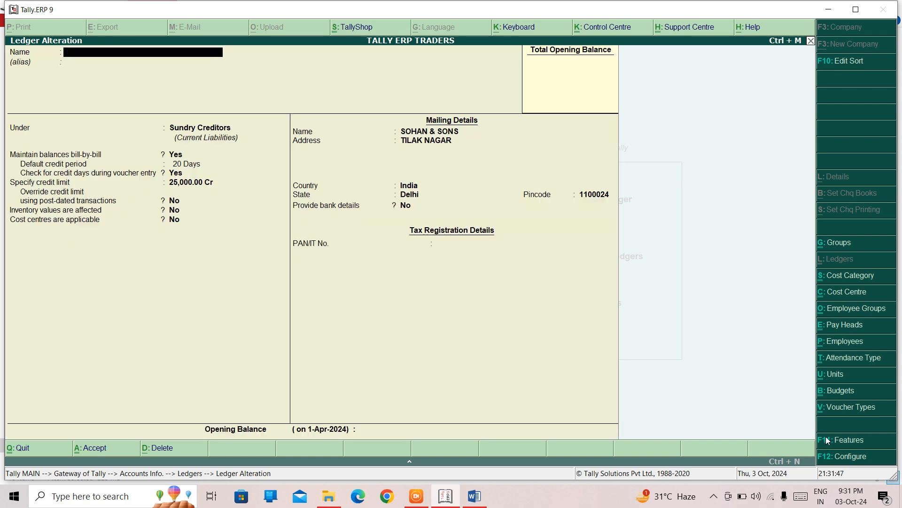
key("Escape")
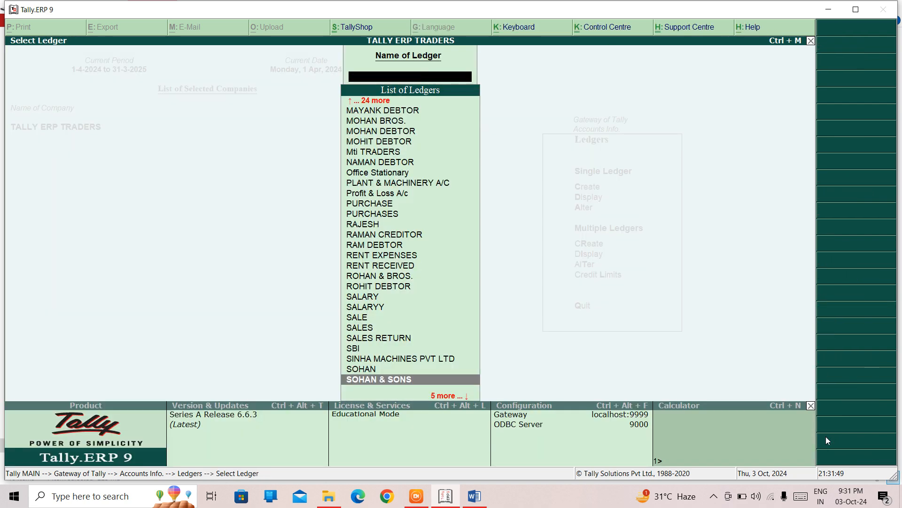
key("Escape")
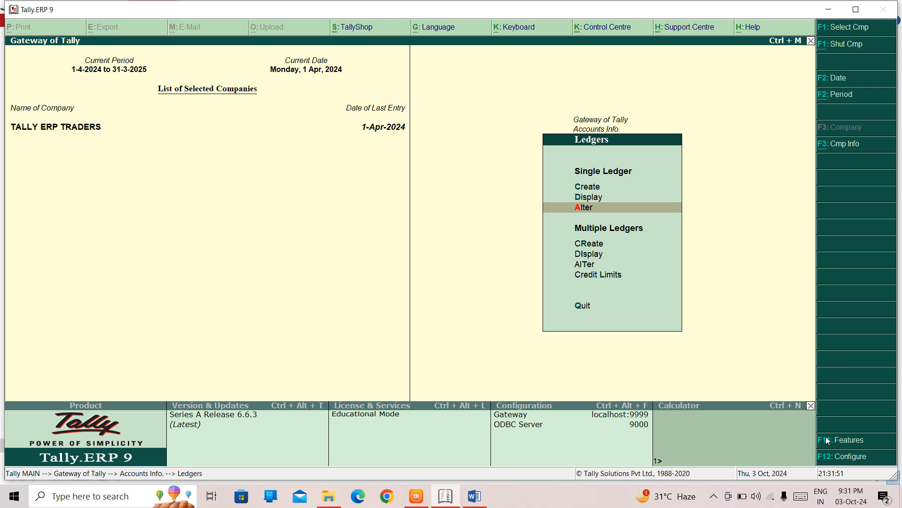
key("Escape")
key("Escape")
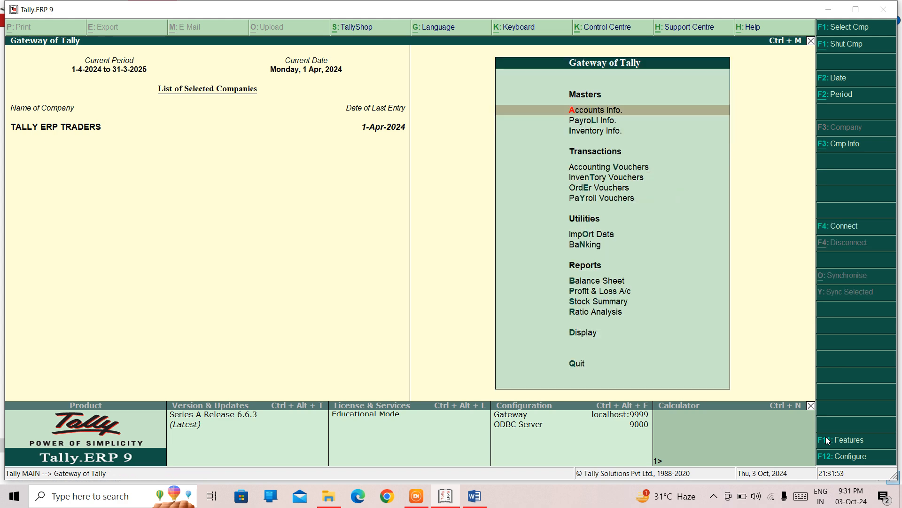